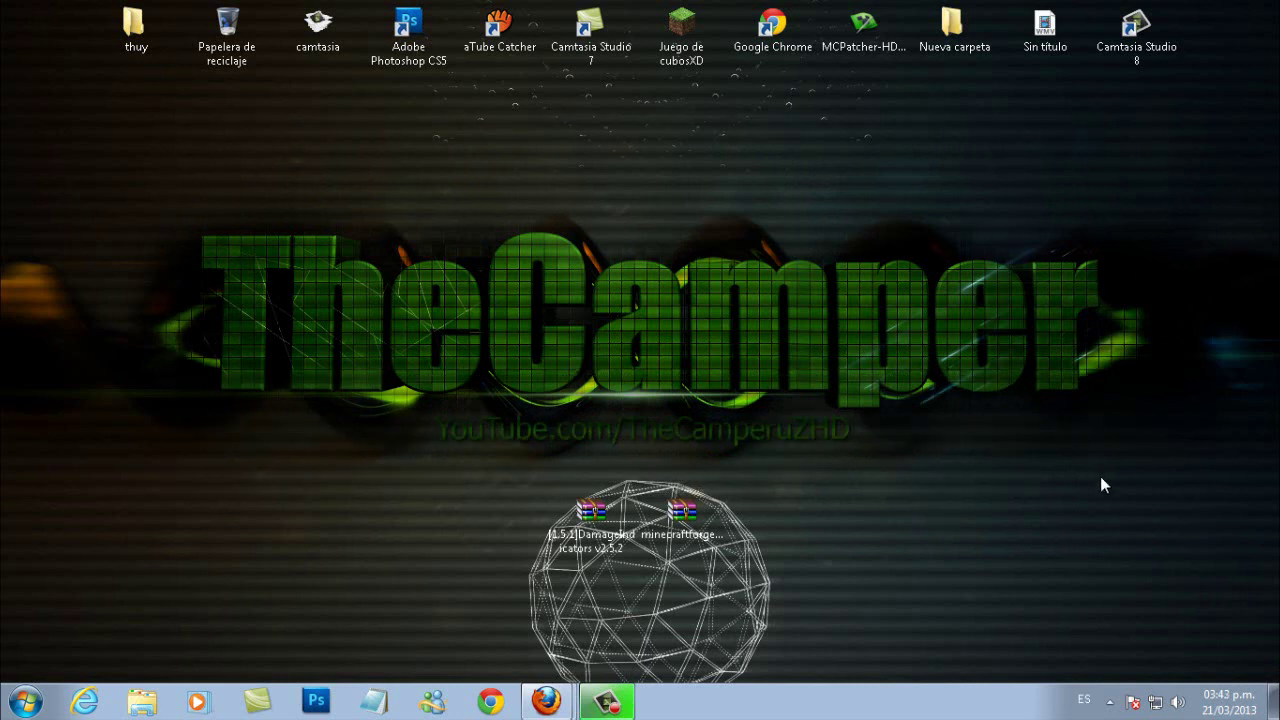
Switch to Firefox, review the installation instructions on the Damage Indicators Mod page for Minecraft 1.5.1, and close that page
{"action": "left_click_drag", "start_coordinate": [1098, 161], "coordinate": [425, 508]}
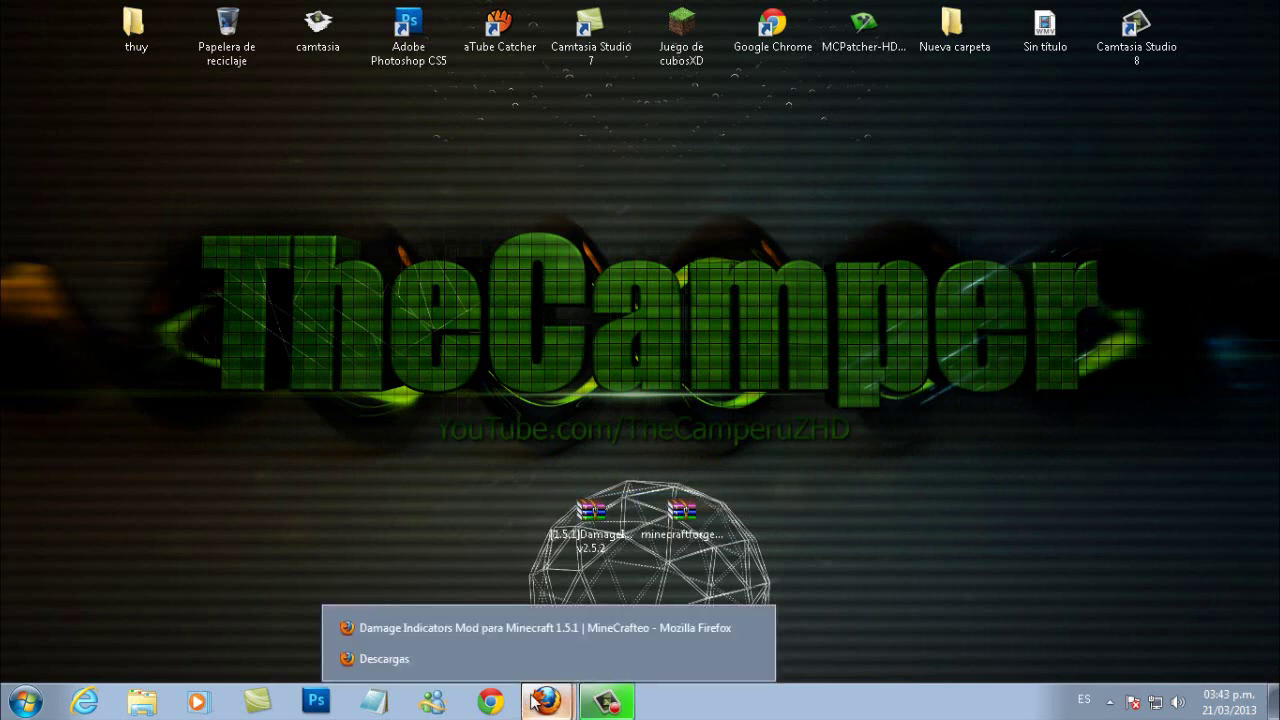
{"action": "left_click", "coordinate": [546, 701]}
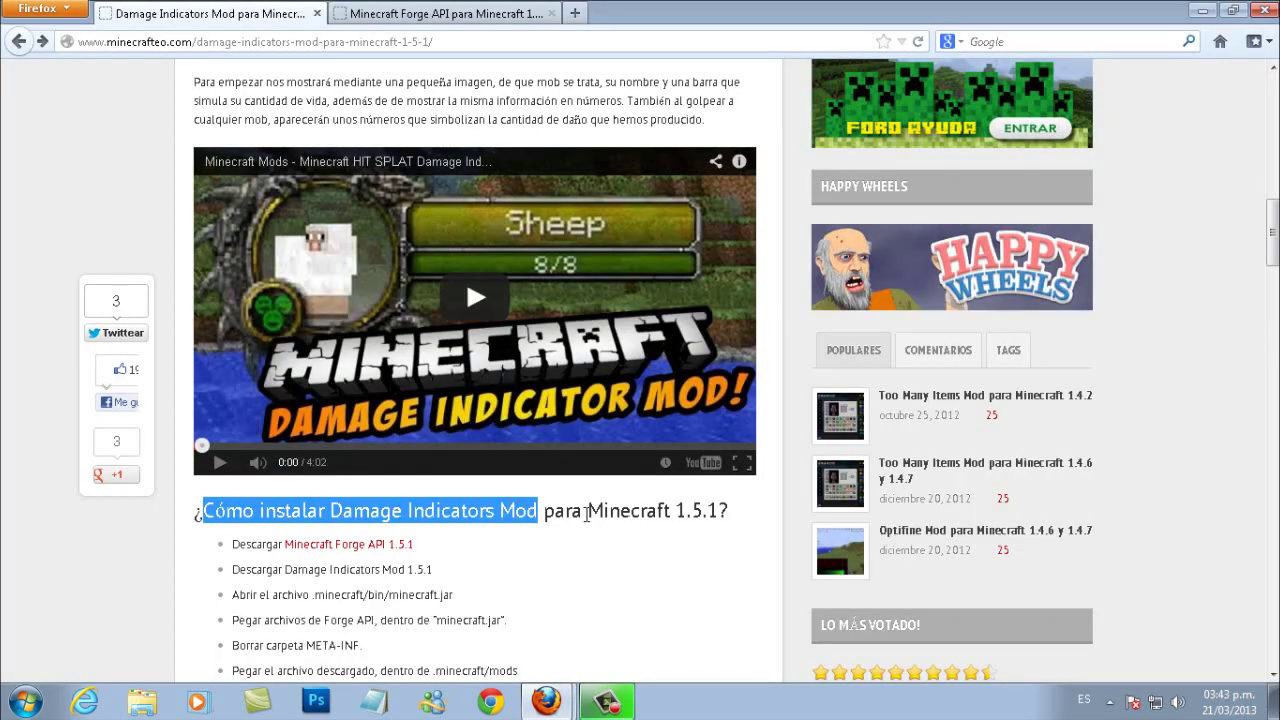
{"action": "scroll", "coordinate": [586, 514], "scroll_direction": "down", "scroll_amount": 4}
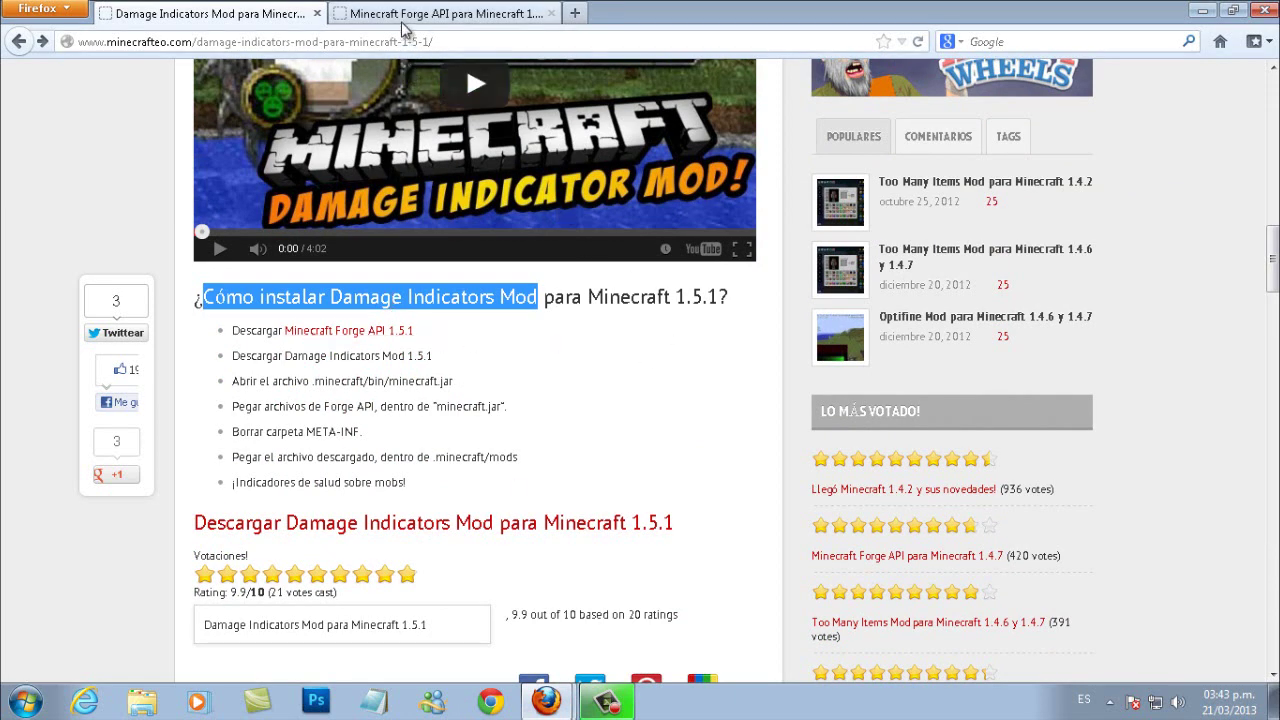
{"action": "left_click", "coordinate": [317, 13]}
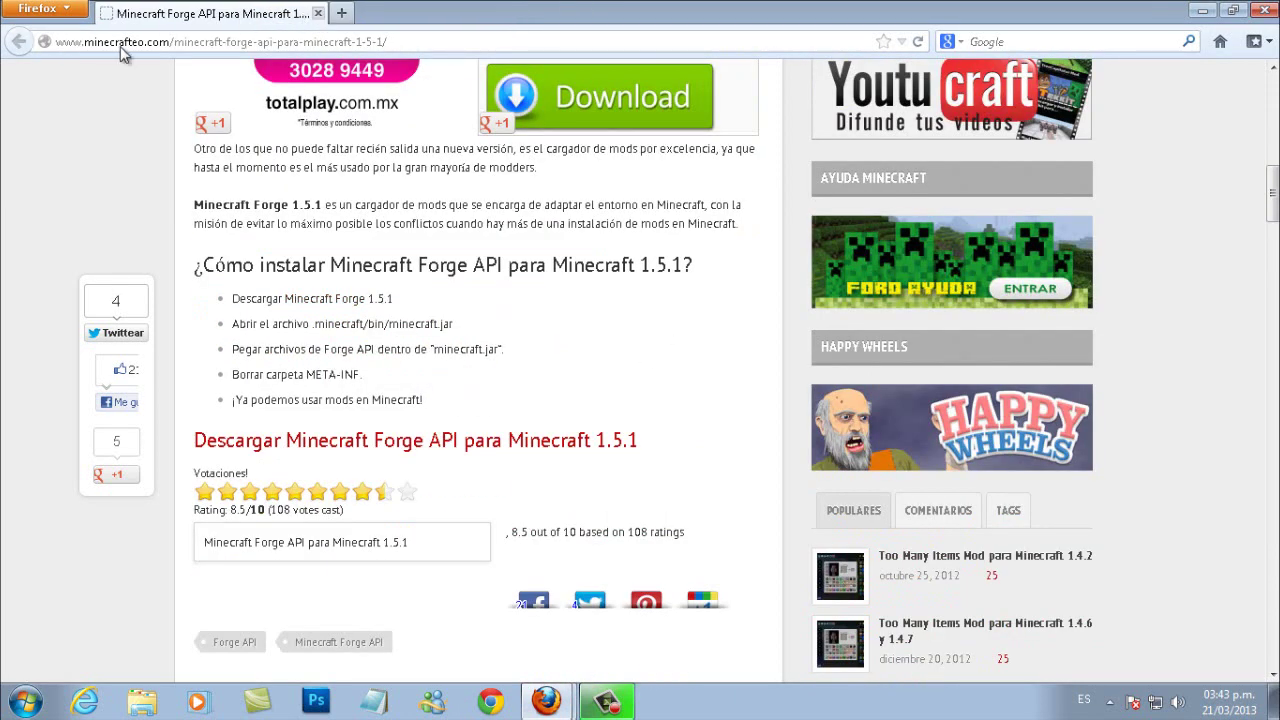
Review the Minecraft Forge API 1.5.1 page from its heading to the installation steps and download link, then close the browser
{"action": "scroll", "coordinate": [150, 360], "scroll_direction": "up", "scroll_amount": 6}
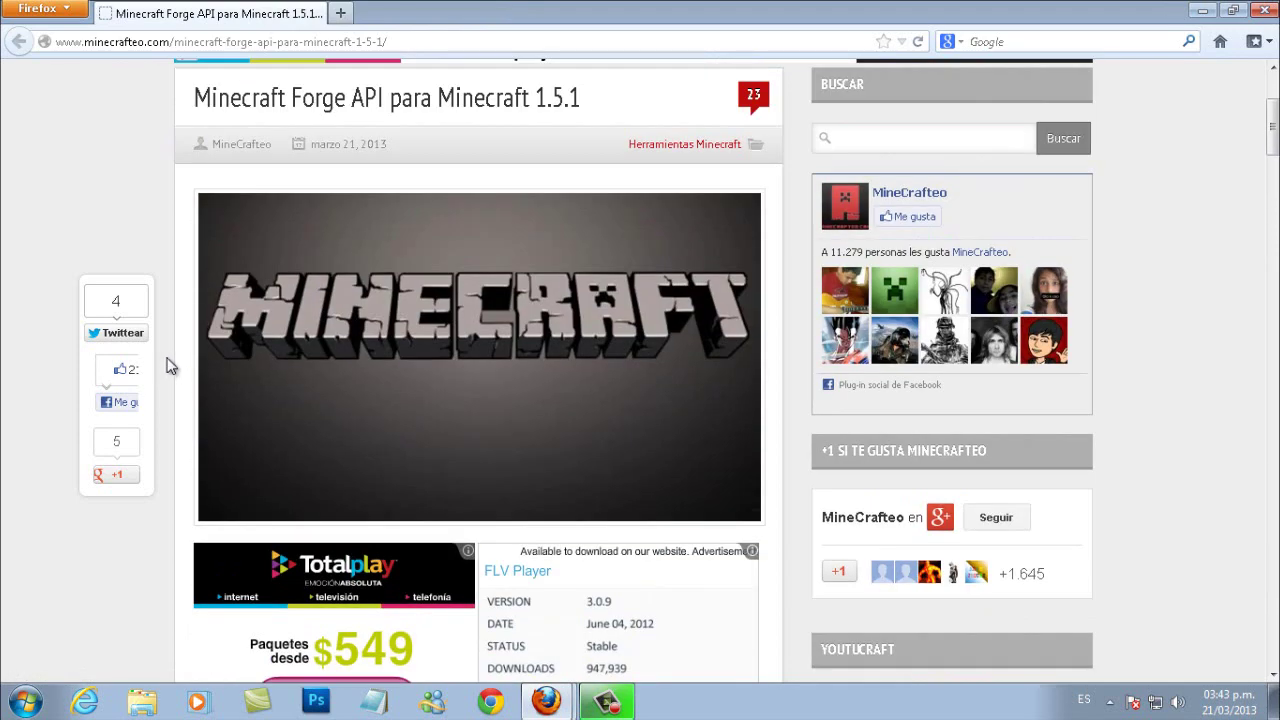
{"action": "scroll", "coordinate": [170, 363], "scroll_direction": "down", "scroll_amount": 10}
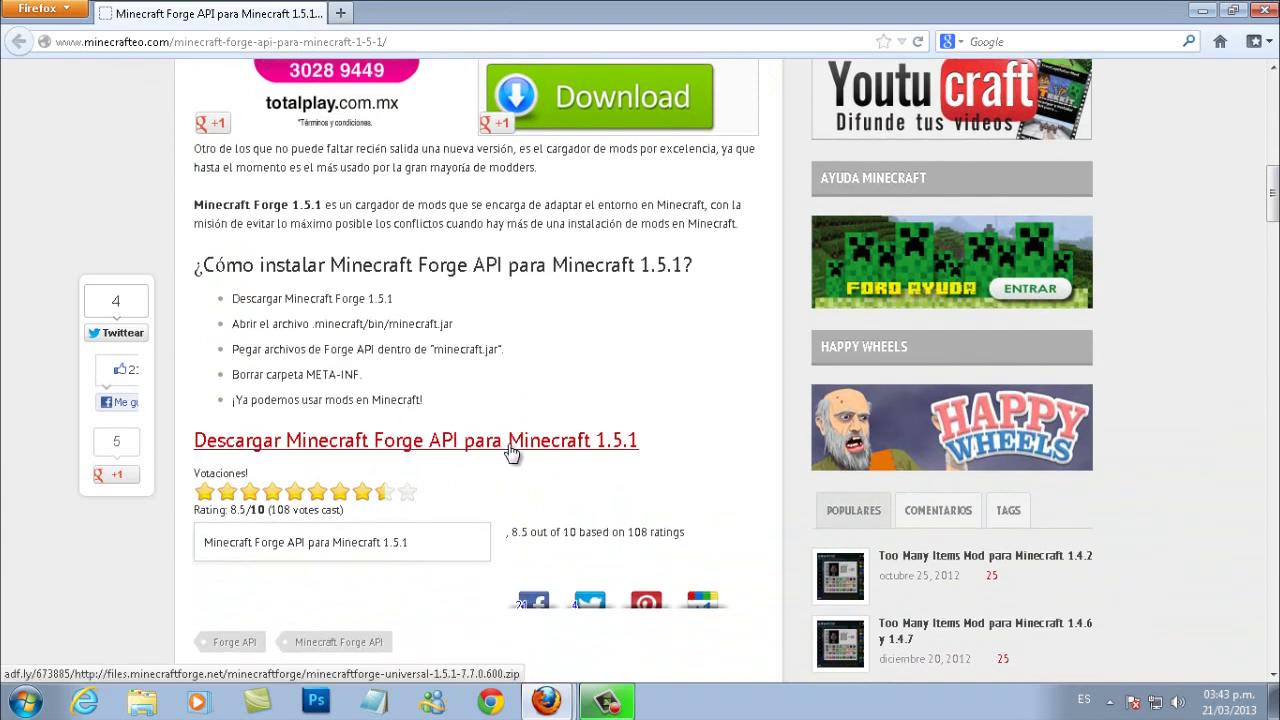
{"action": "scroll", "coordinate": [511, 453], "scroll_direction": "up", "scroll_amount": 7}
{"action": "scroll", "coordinate": [505, 398], "scroll_direction": "down", "scroll_amount": 5}
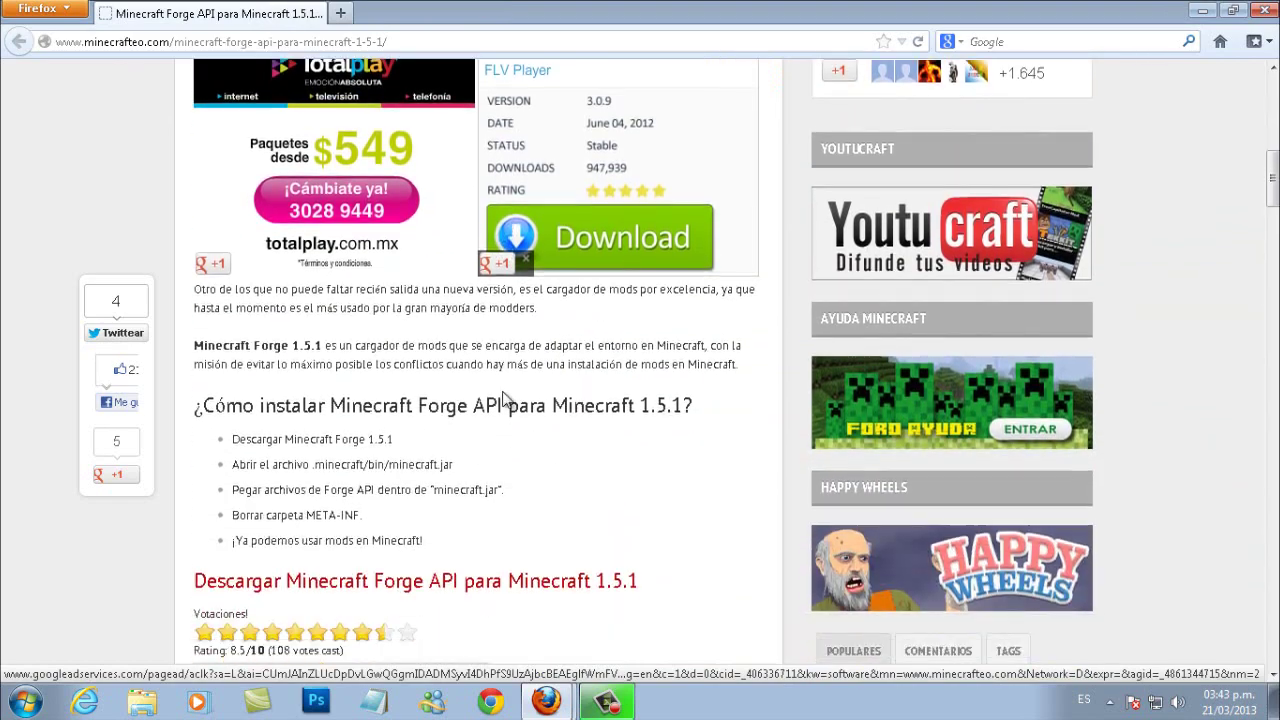
{"action": "scroll", "coordinate": [505, 398], "scroll_direction": "down", "scroll_amount": 3}
{"action": "left_click", "coordinate": [1266, 12]}
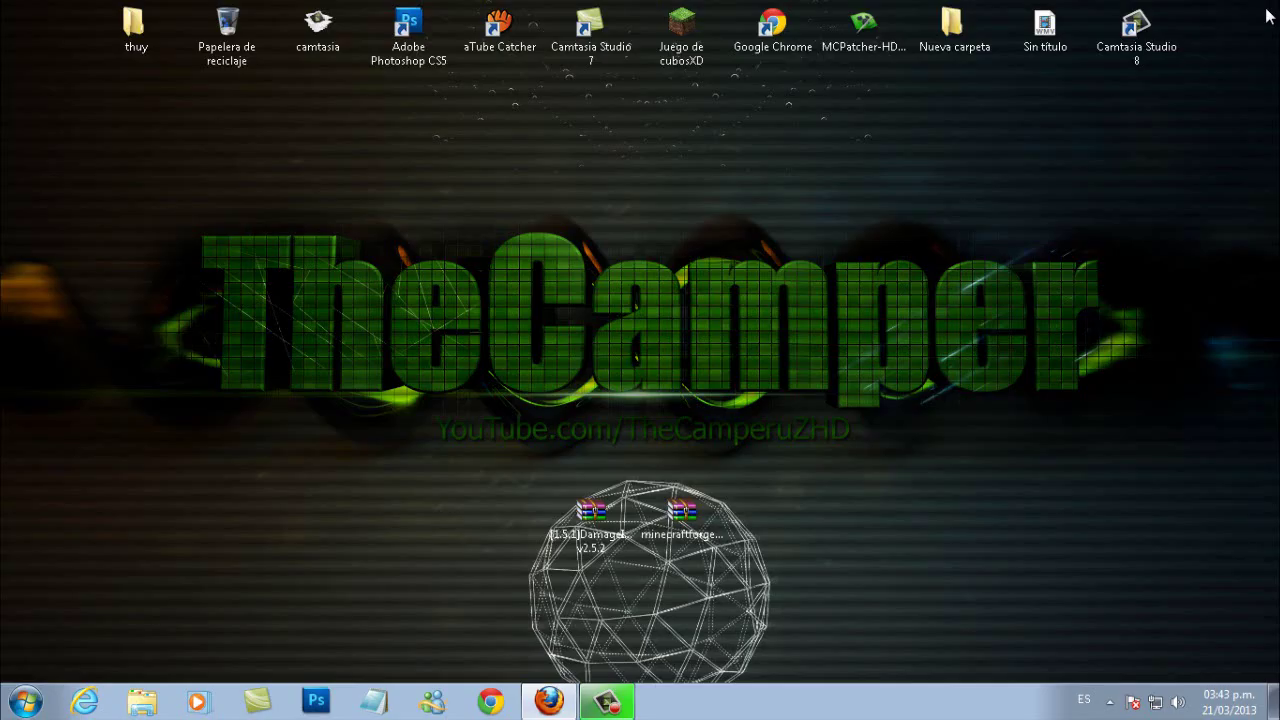
Move the Damage Indicators and Minecraft Forge archives together to the upper middle of the desktop
{"action": "left_click_drag", "start_coordinate": [840, 496], "coordinate": [571, 222]}
{"action": "left_click_drag", "start_coordinate": [832, 196], "coordinate": [831, 302]}
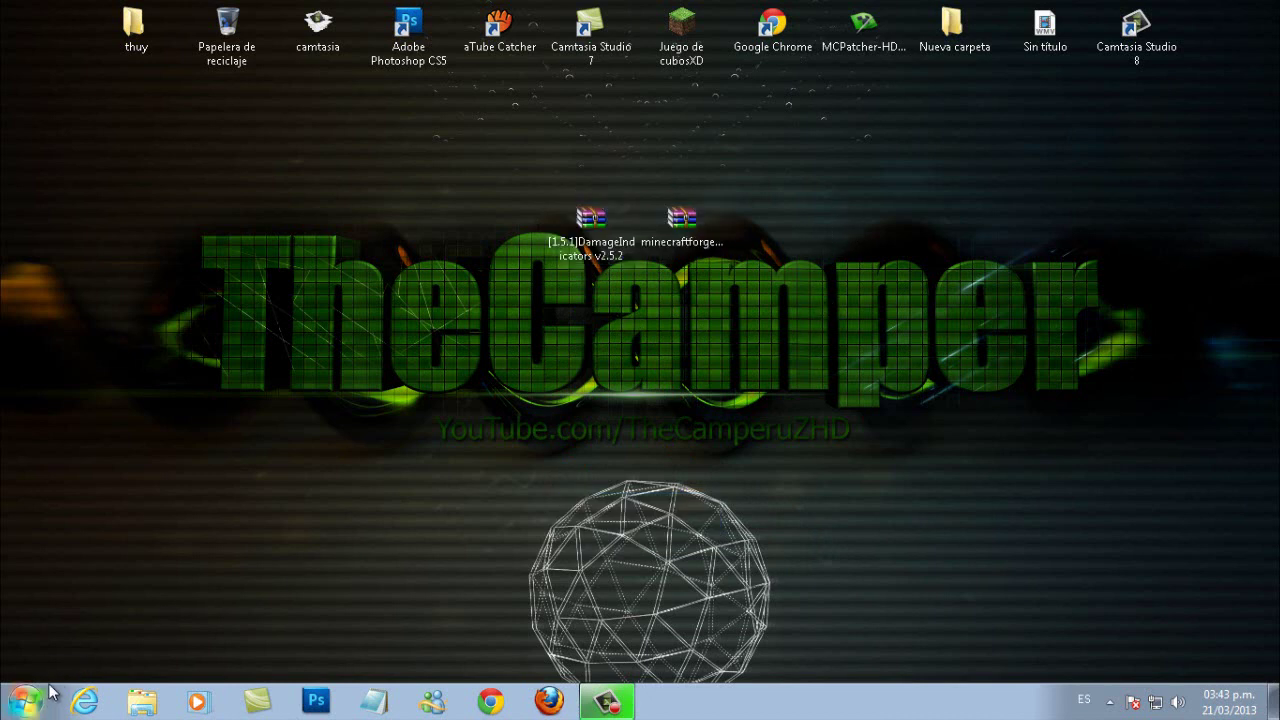
Search the system for %appdata% and open the Roaming folder
{"action": "left_click", "coordinate": [27, 706]}
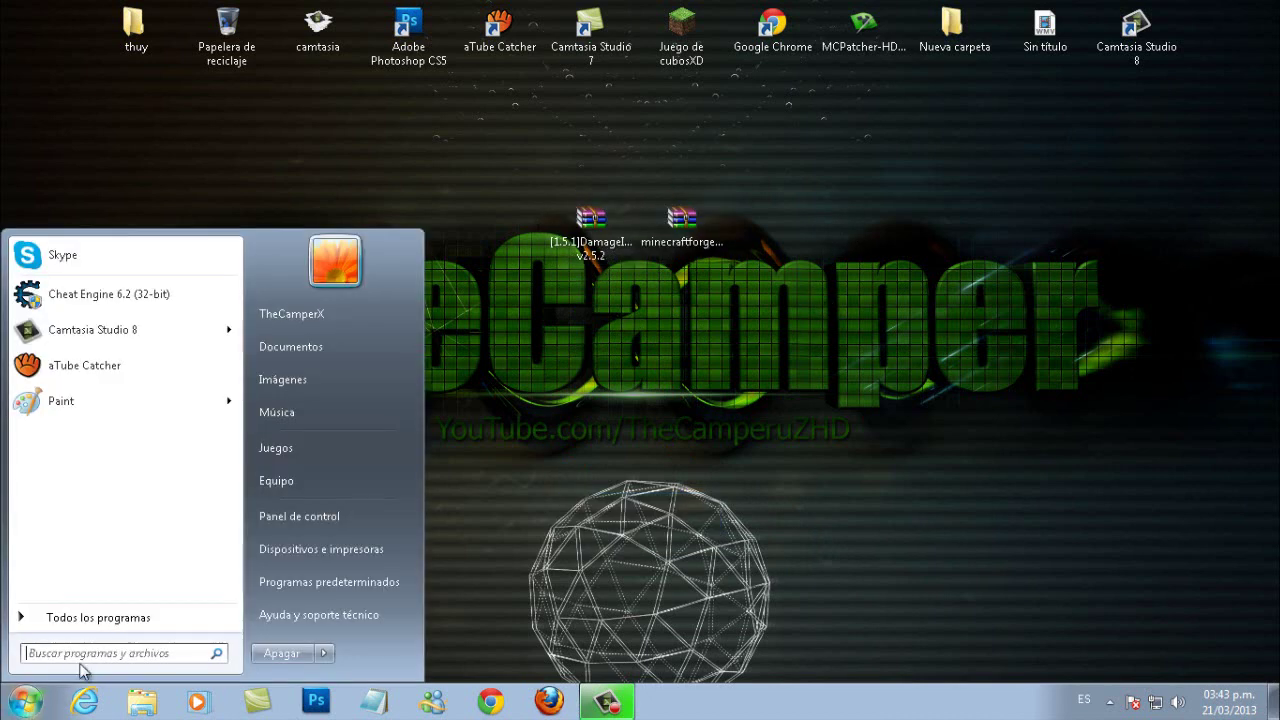
{"action": "type", "text": "%"}
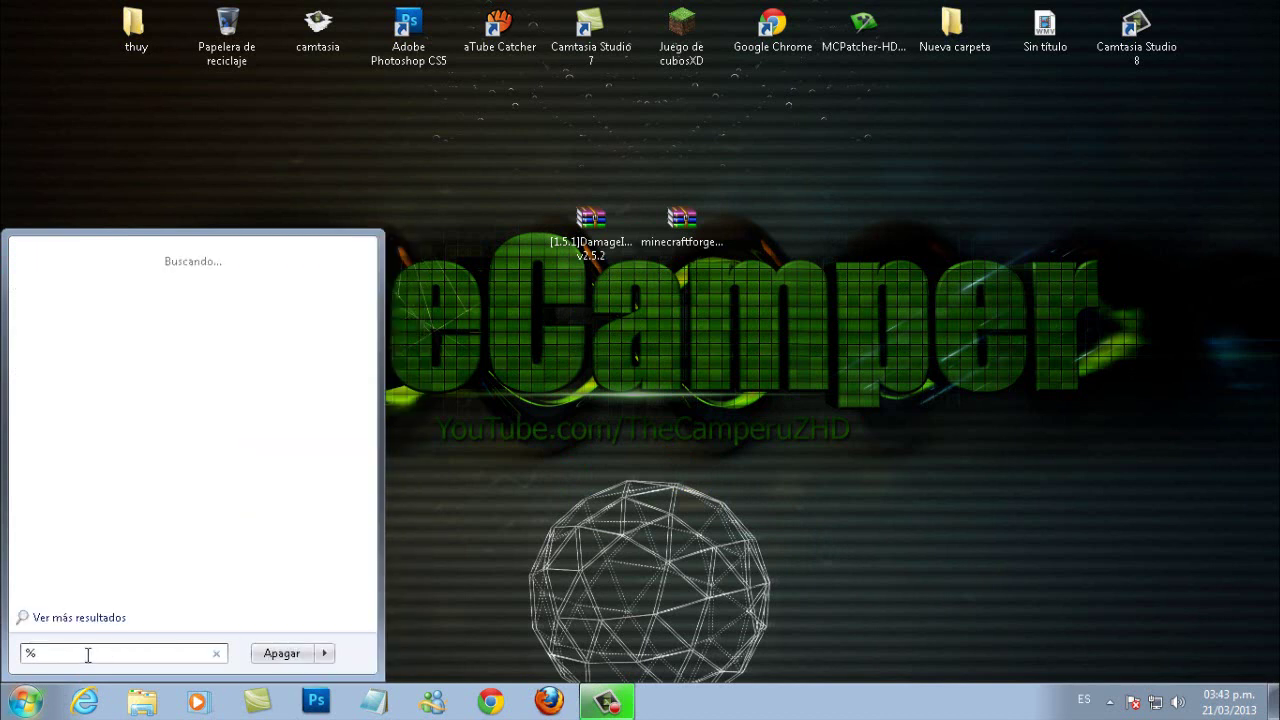
{"action": "type", "text": "appdata]%"}
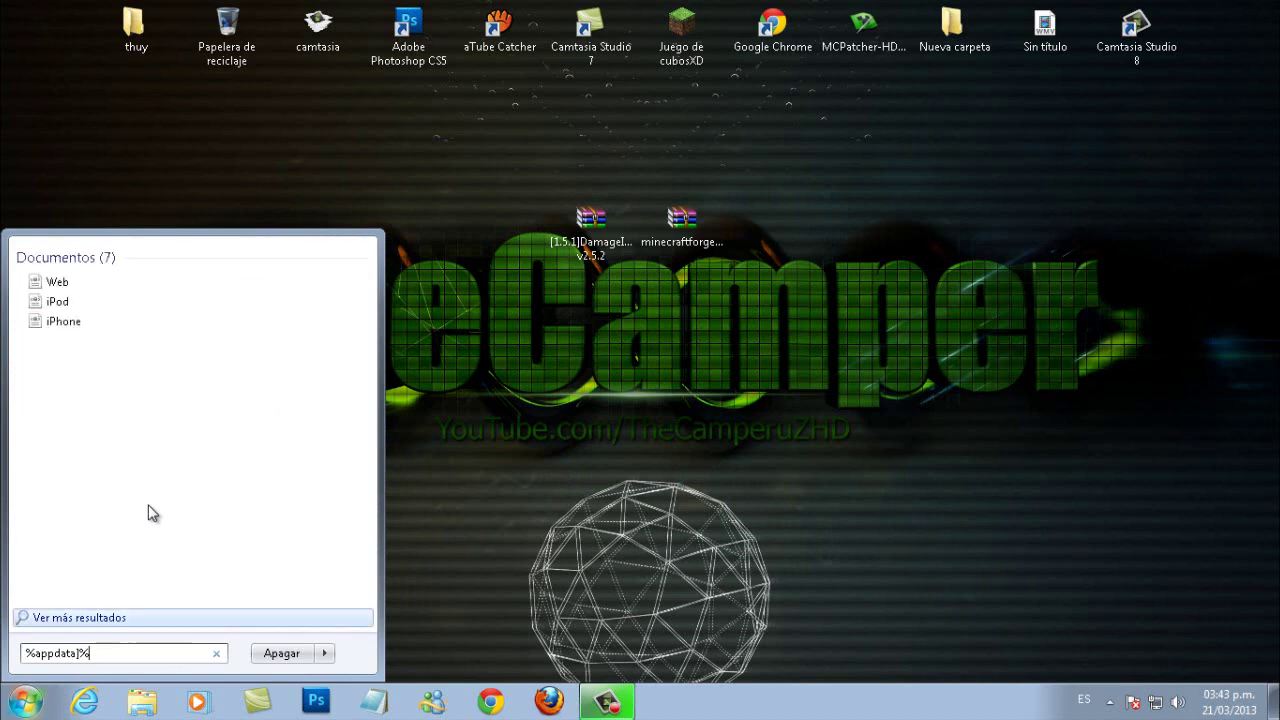
{"action": "key", "text": "BackSpace"}
{"action": "key", "text": "BackSpace"}
{"action": "type", "text": "%"}
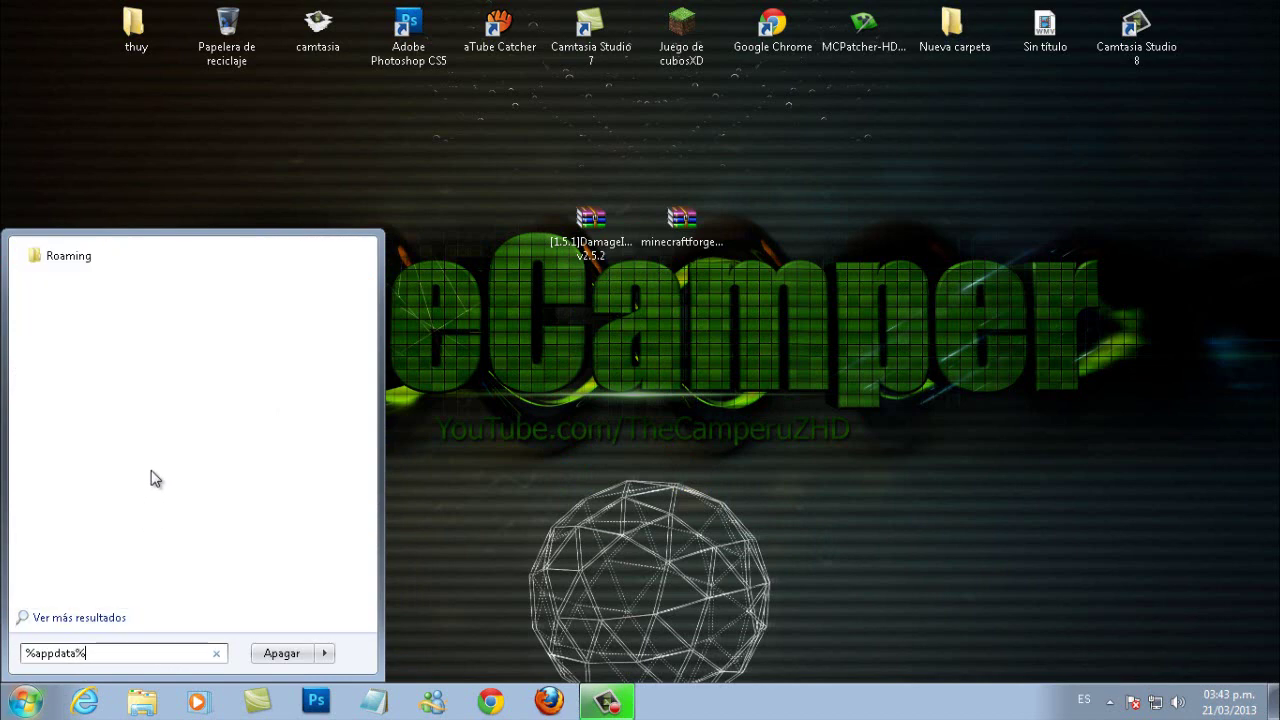
{"action": "left_click", "coordinate": [147, 257]}
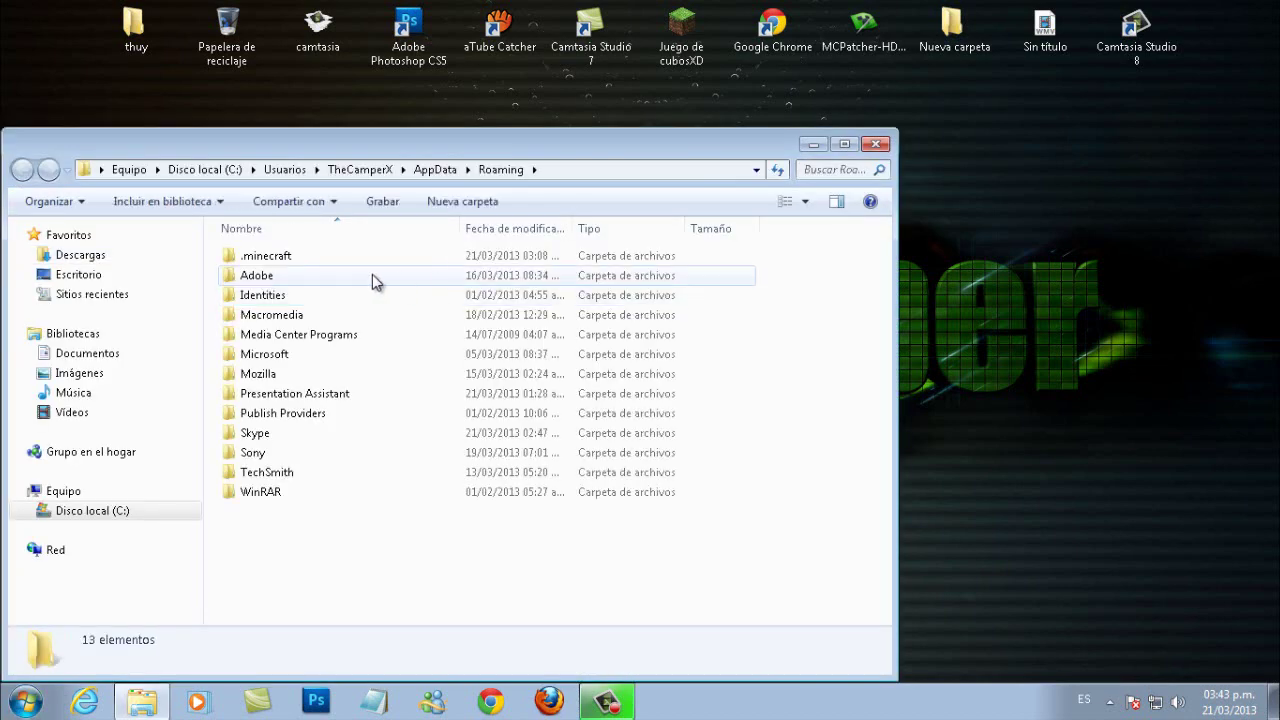
Open minecraft.jar from the .minecraft\bin folder with WinRAR and dismiss the licence purchase reminder
{"action": "double_click", "coordinate": [337, 254]}
{"action": "double_click", "coordinate": [340, 258]}
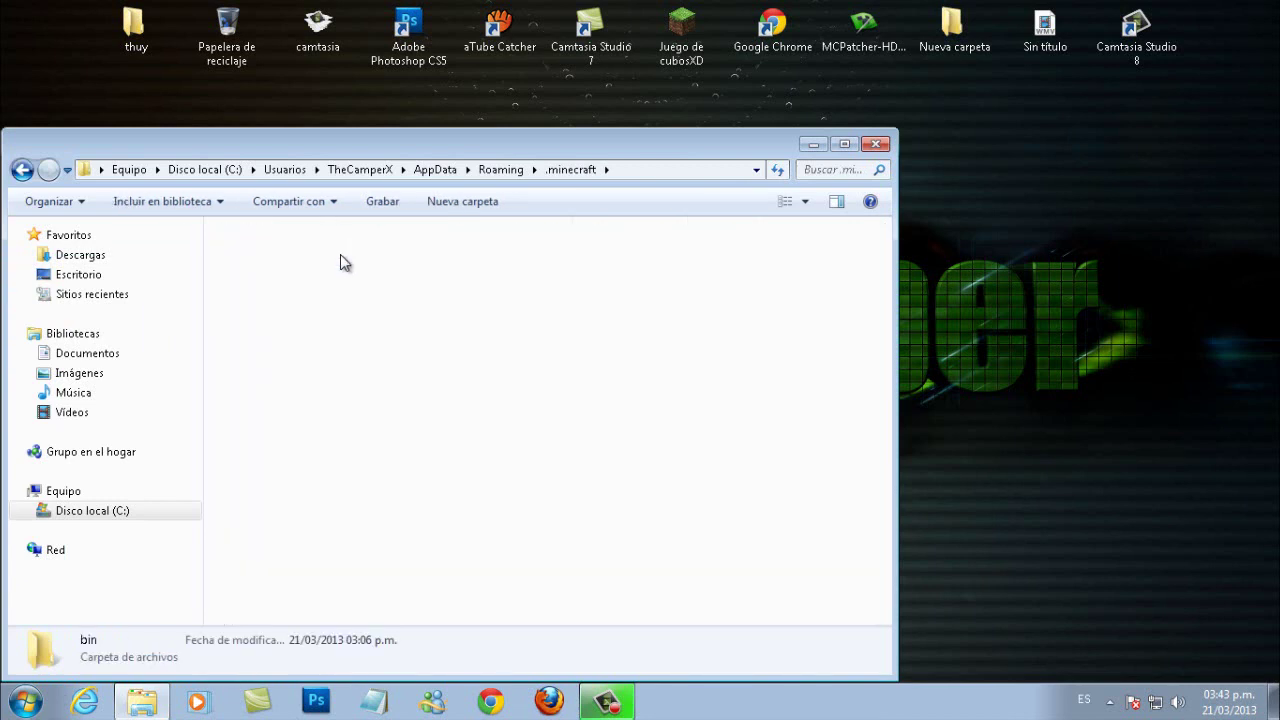
{"action": "left_click", "coordinate": [349, 338]}
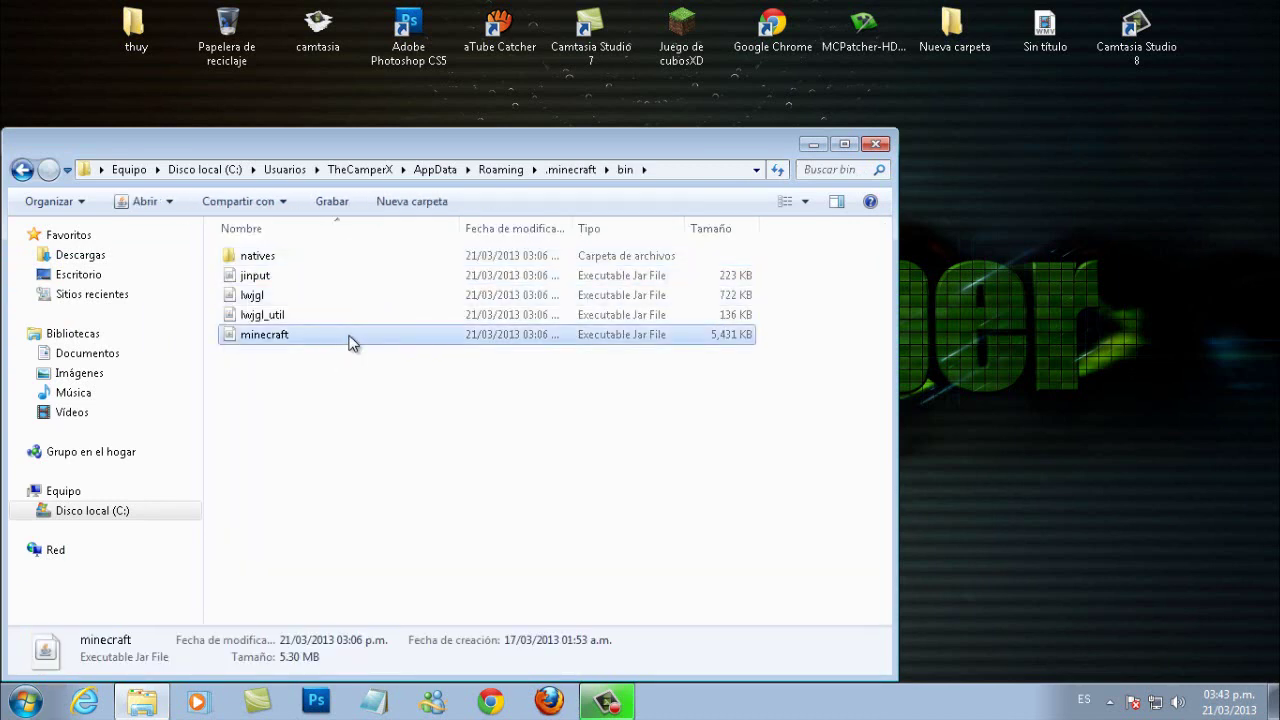
{"action": "right_click", "coordinate": [349, 340]}
{"action": "mouse_move", "coordinate": [420, 368]}
{"action": "left_click", "coordinate": [632, 400]}
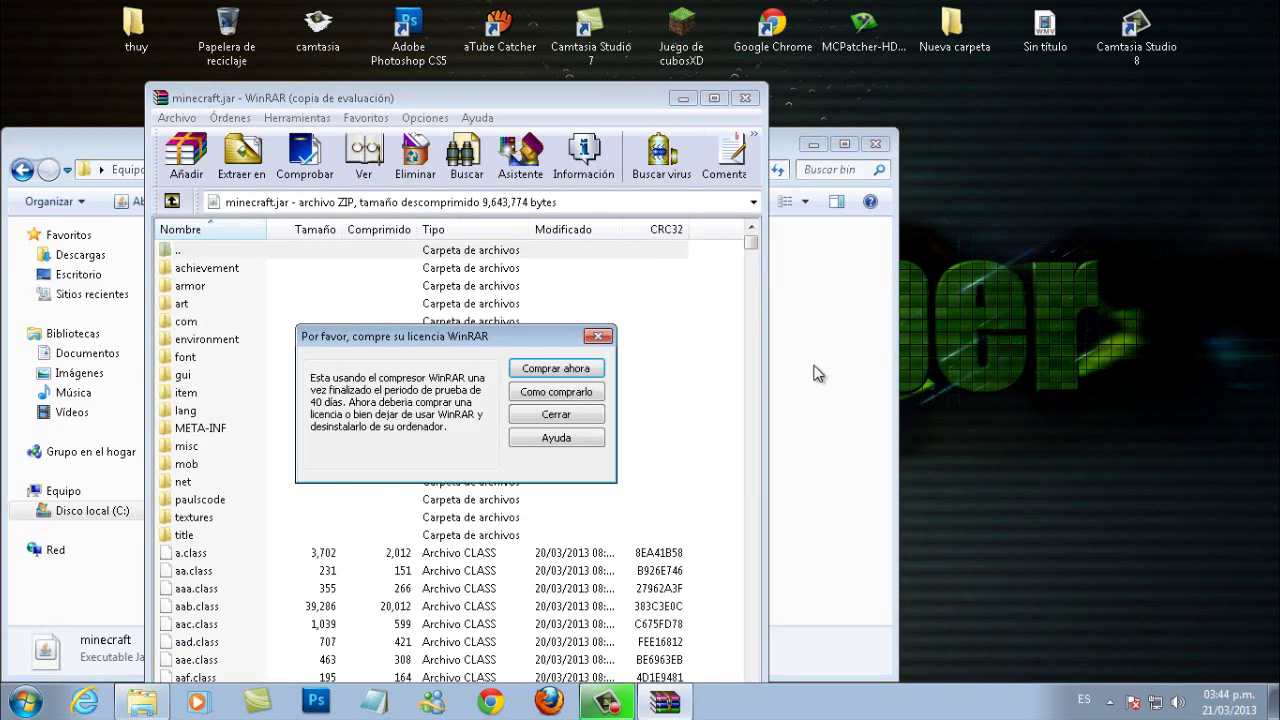
{"action": "left_click", "coordinate": [599, 336]}
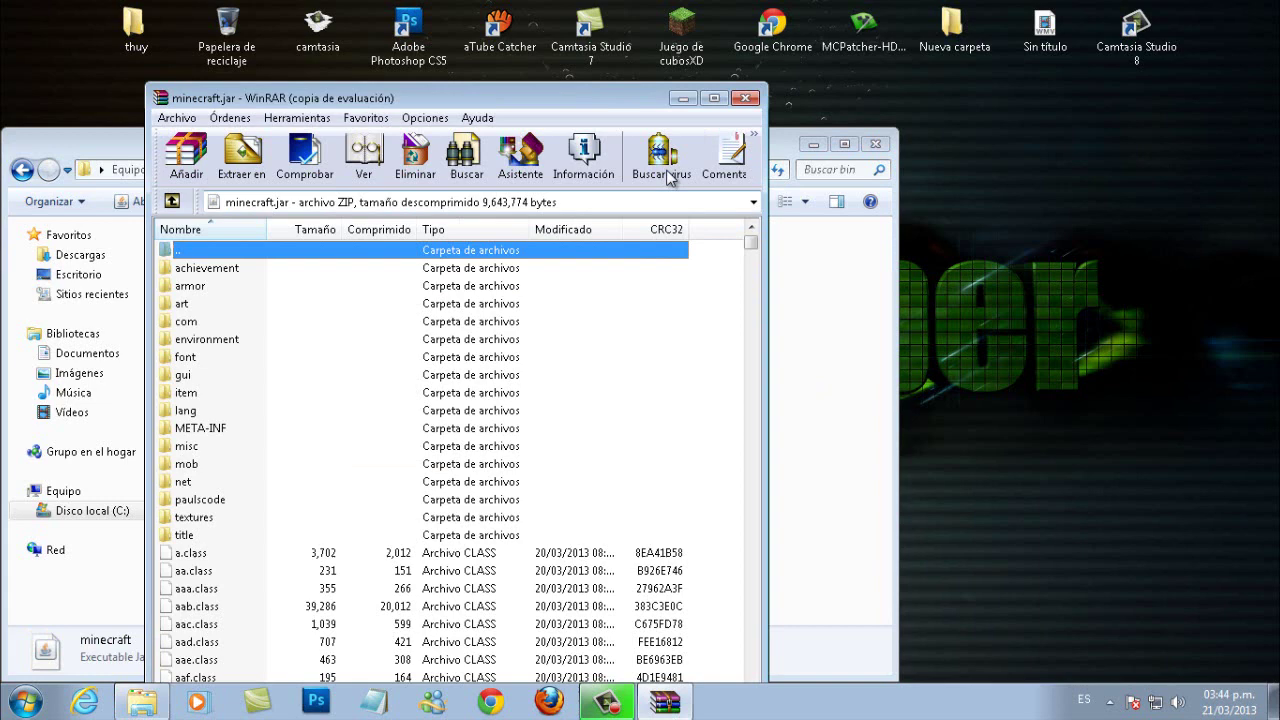
Minimize the bin folder window and delete the META-INF folder from the minecraft.jar archive
{"action": "left_click", "coordinate": [815, 148]}
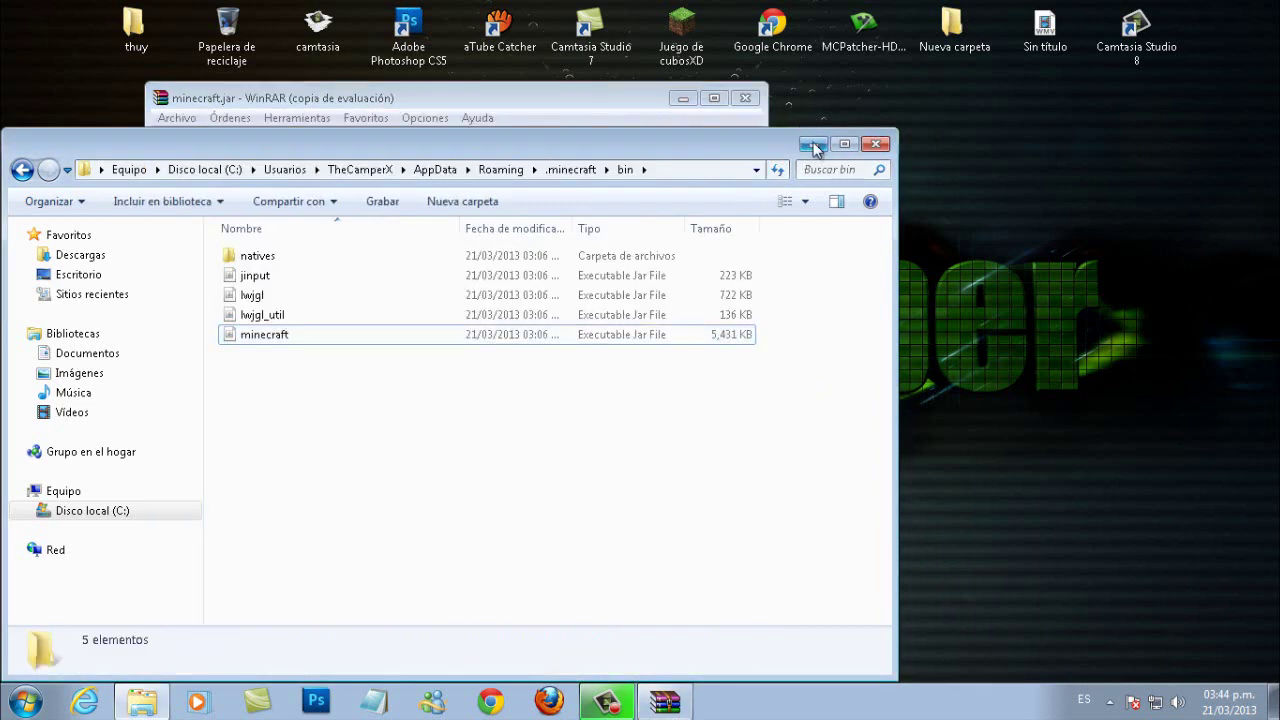
{"action": "left_click", "coordinate": [818, 145]}
{"action": "left_click_drag", "start_coordinate": [549, 98], "coordinate": [1015, 34]}
{"action": "left_click", "coordinate": [673, 367]}
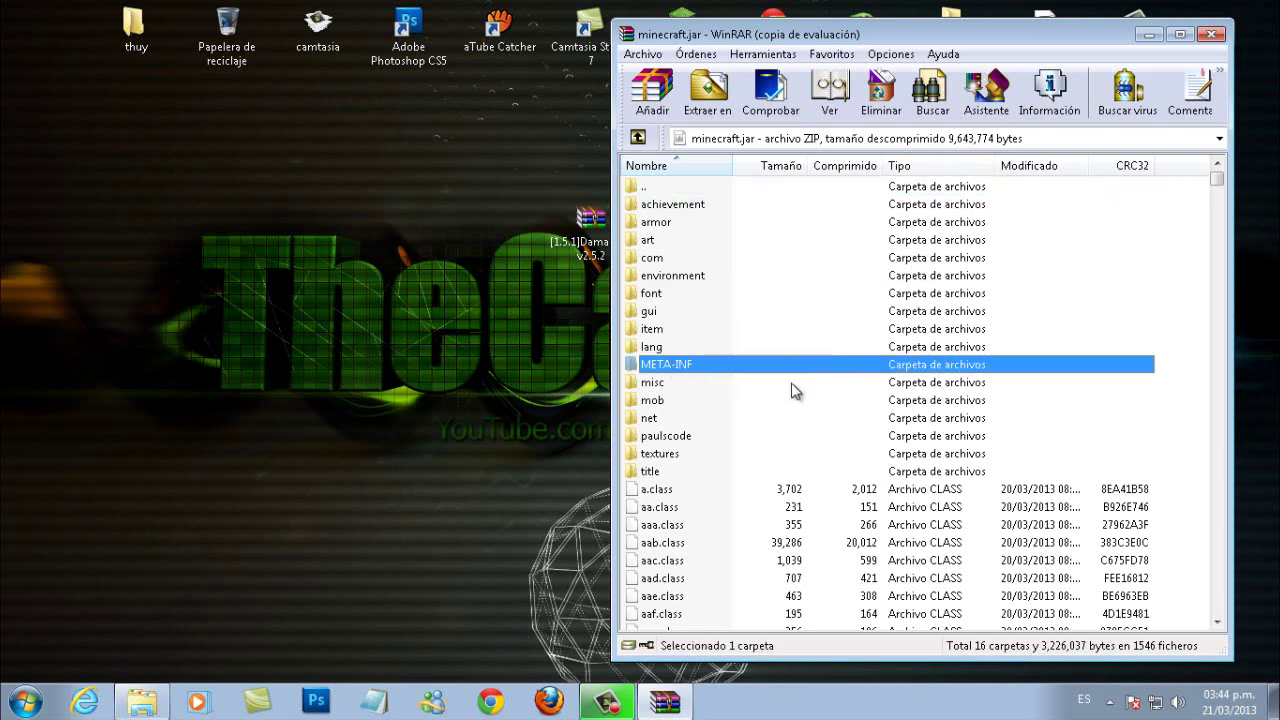
{"action": "key", "text": "Delete"}
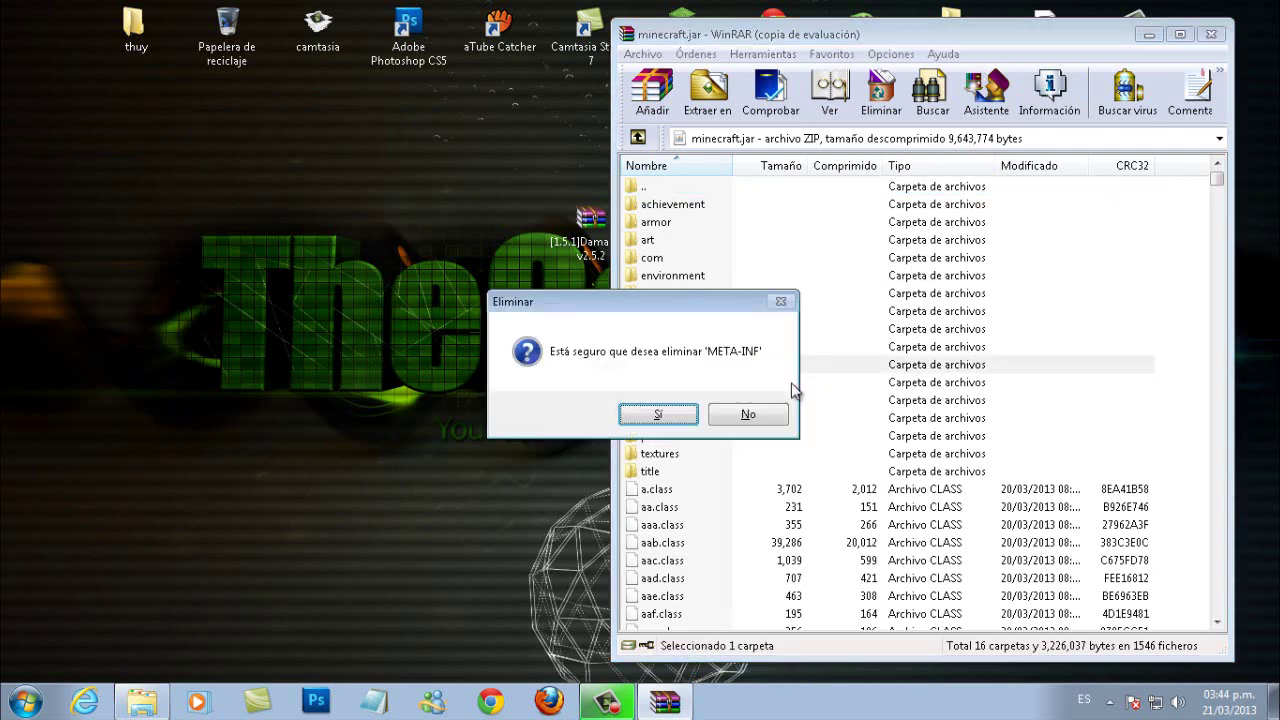
{"action": "key", "text": "Return"}
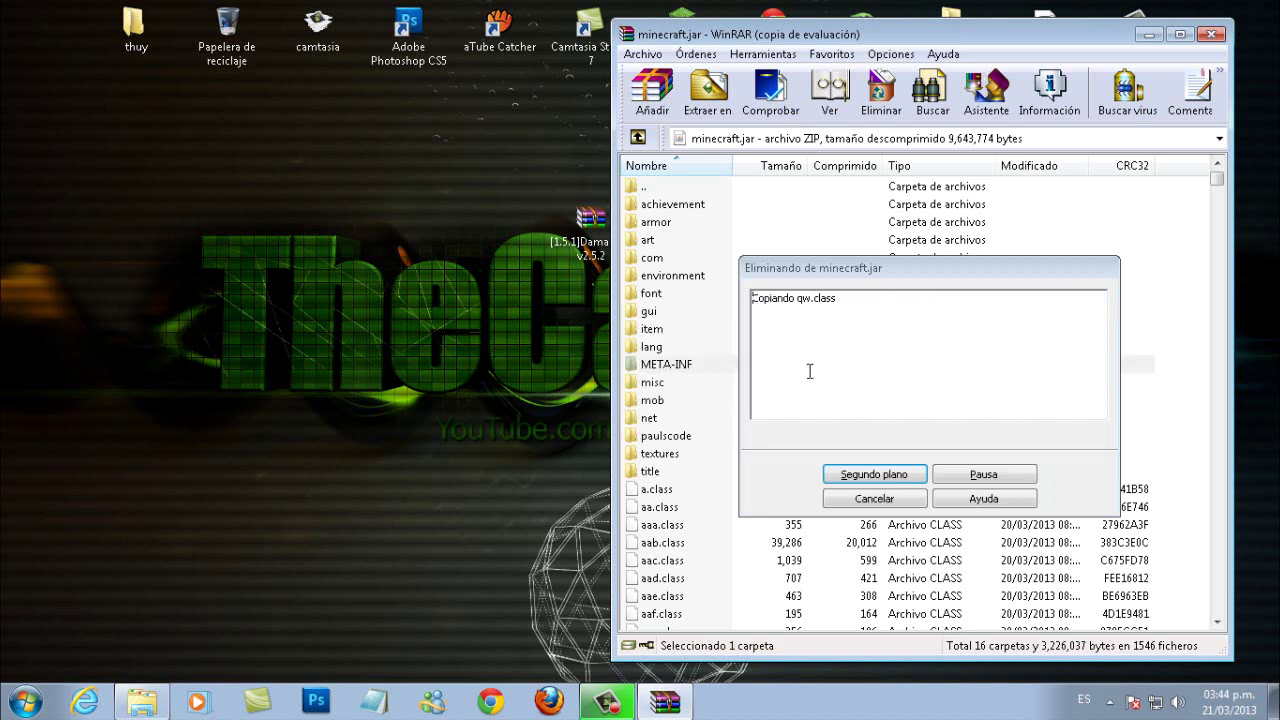
{"action": "left_click", "coordinate": [862, 500]}
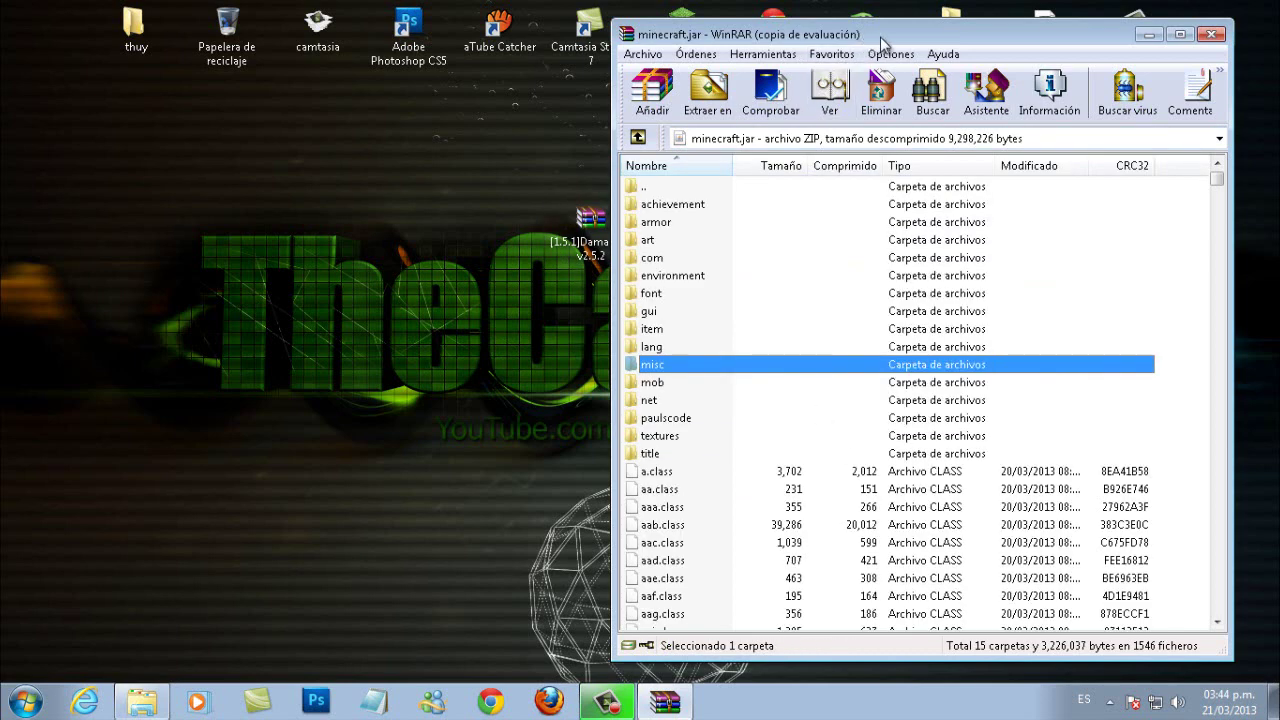
Copy the entire contents of minecraftforge-universal-1.5.1-7.7.0.600.zip into minecraft.jar, adding and replacing files in ZIP format
{"action": "left_click_drag", "start_coordinate": [882, 44], "coordinate": [1038, 43]}
{"action": "left_click", "coordinate": [682, 241]}
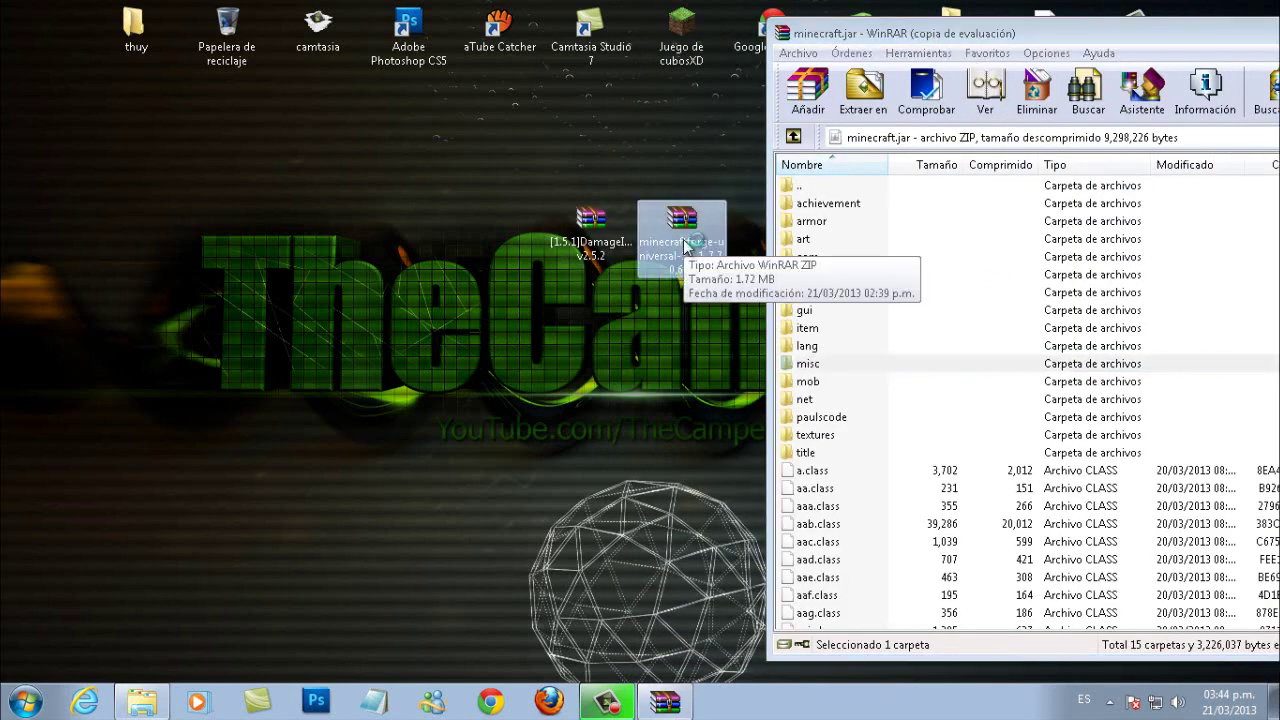
{"action": "double_click", "coordinate": [684, 244]}
{"action": "left_click", "coordinate": [372, 393]}
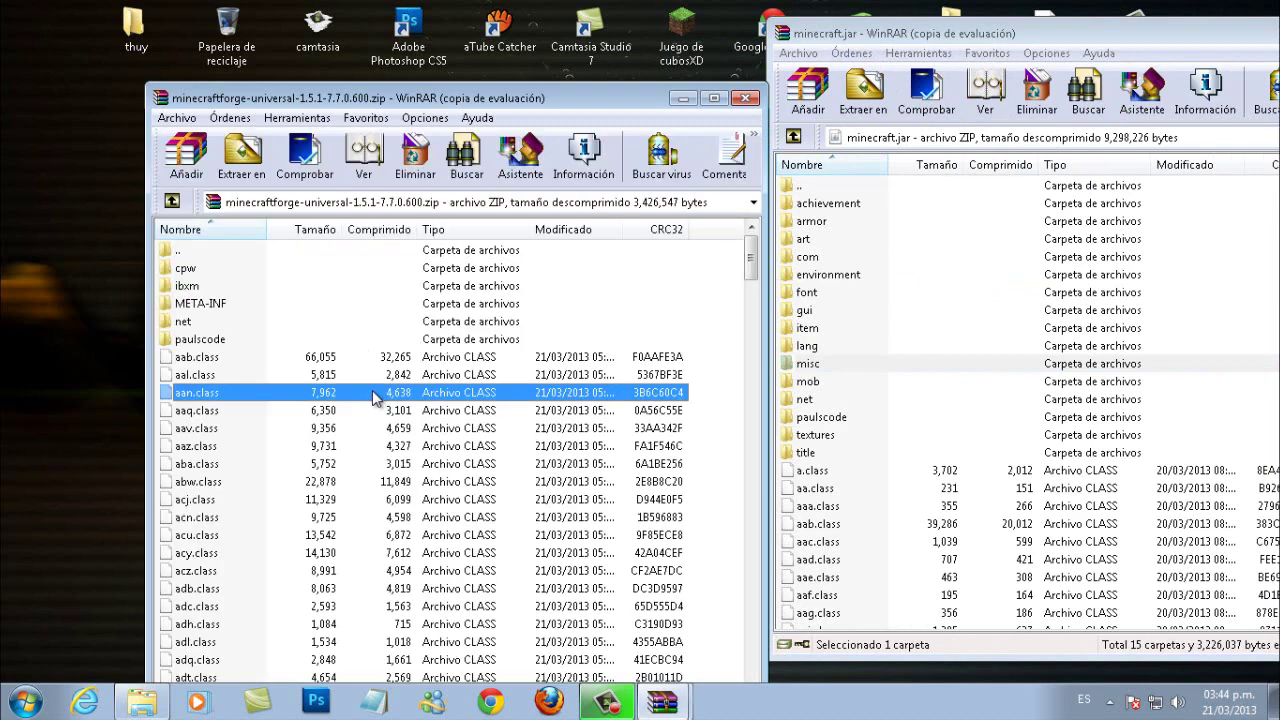
{"action": "left_click", "coordinate": [606, 334]}
{"action": "left_click", "coordinate": [392, 428]}
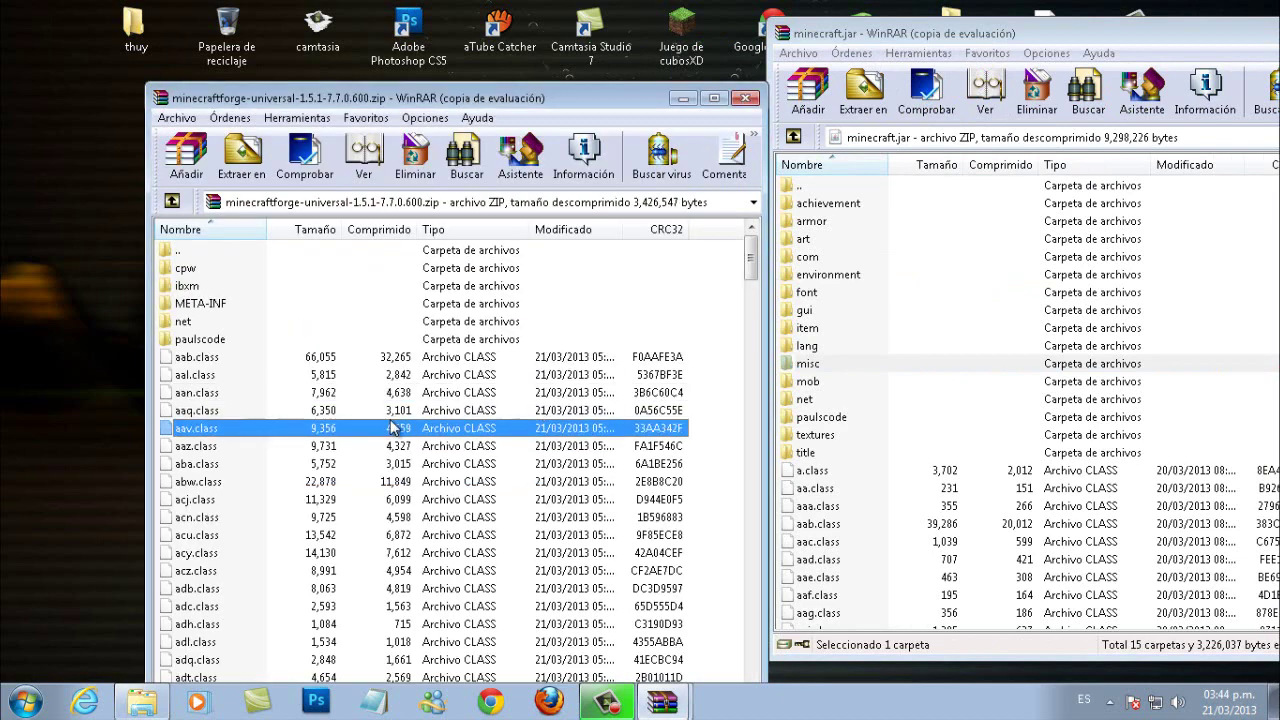
{"action": "key", "text": "ctrl+a"}
{"action": "left_click_drag", "start_coordinate": [222, 272], "coordinate": [966, 563]}
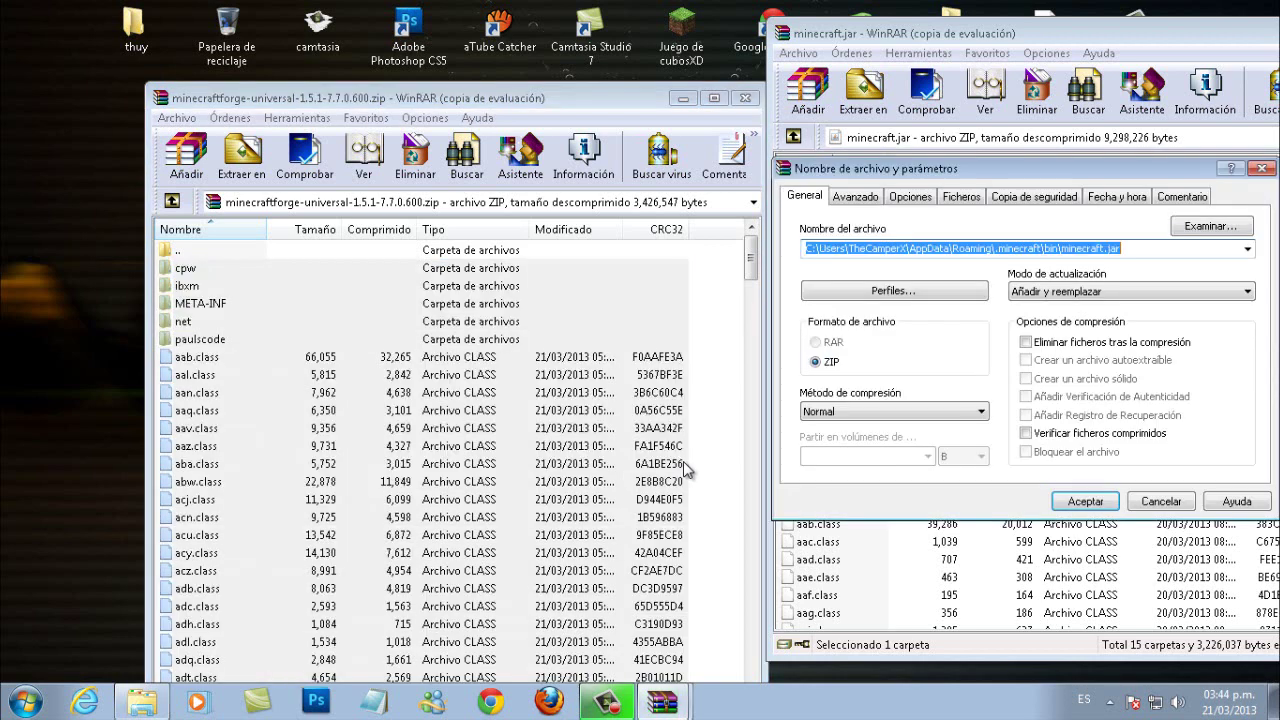
{"action": "left_click", "coordinate": [1086, 502]}
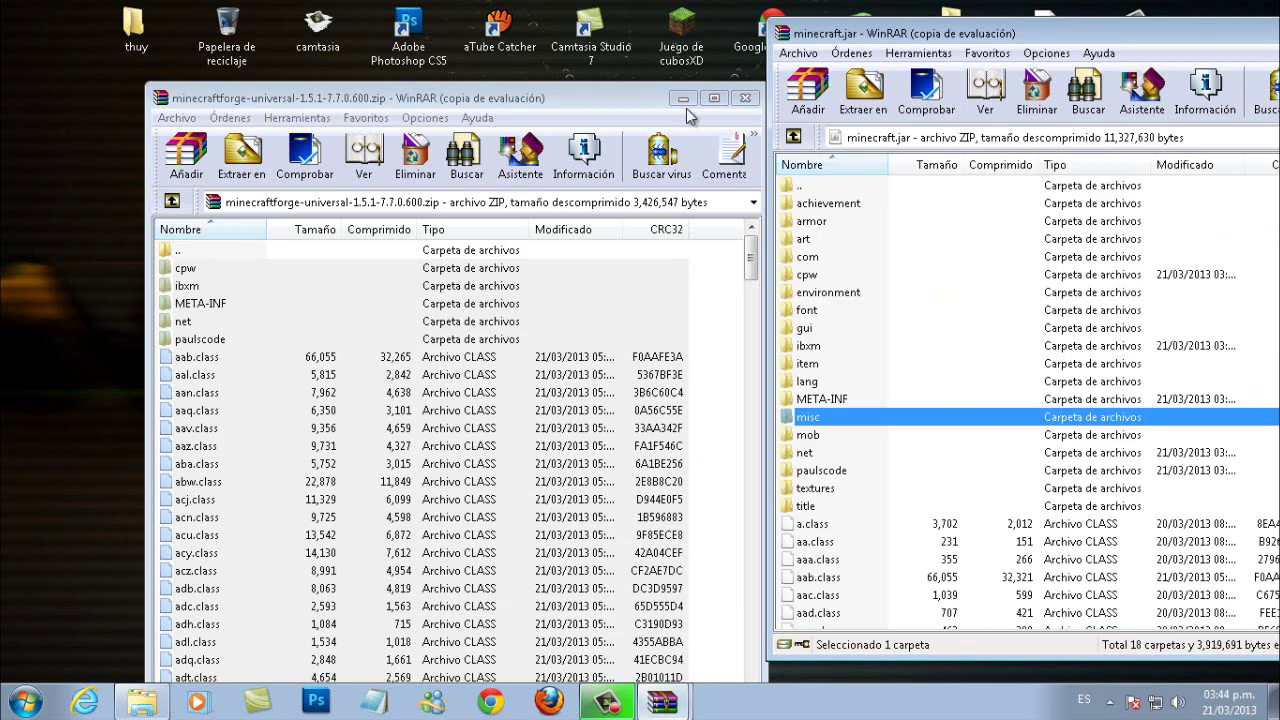
Close the Minecraft Forge archive and the minecraft.jar archive
{"action": "left_click", "coordinate": [745, 99]}
{"action": "left_click_drag", "start_coordinate": [1100, 33], "coordinate": [980, 33]}
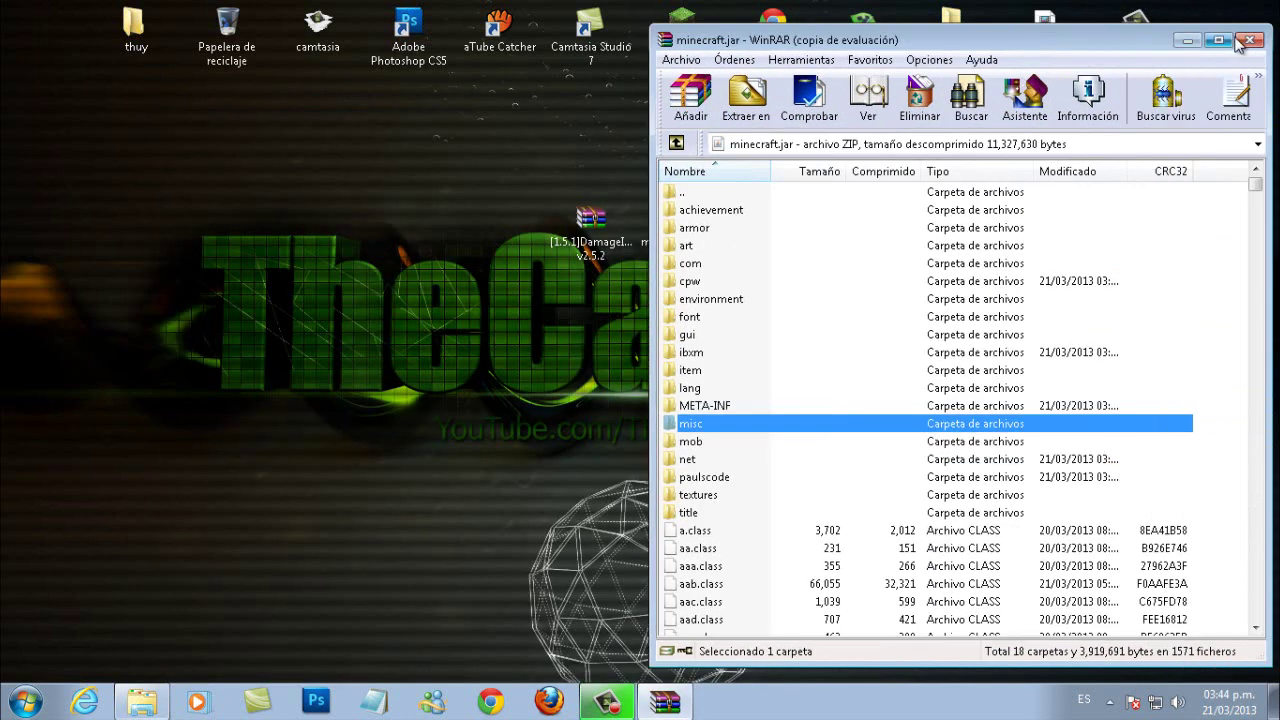
{"action": "left_click", "coordinate": [1248, 33]}
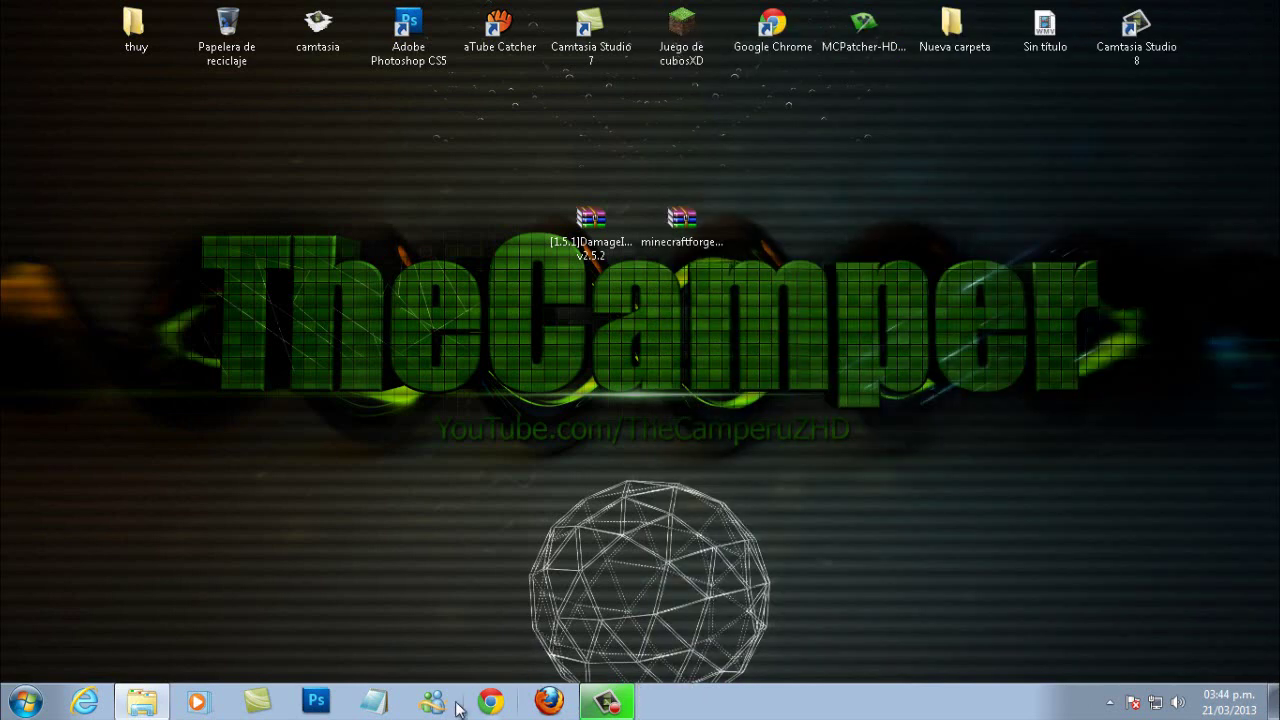
Return to the .minecraft folder, select the mods folder, and place the window just below the mod archives on the desktop
{"action": "left_click", "coordinate": [141, 702]}
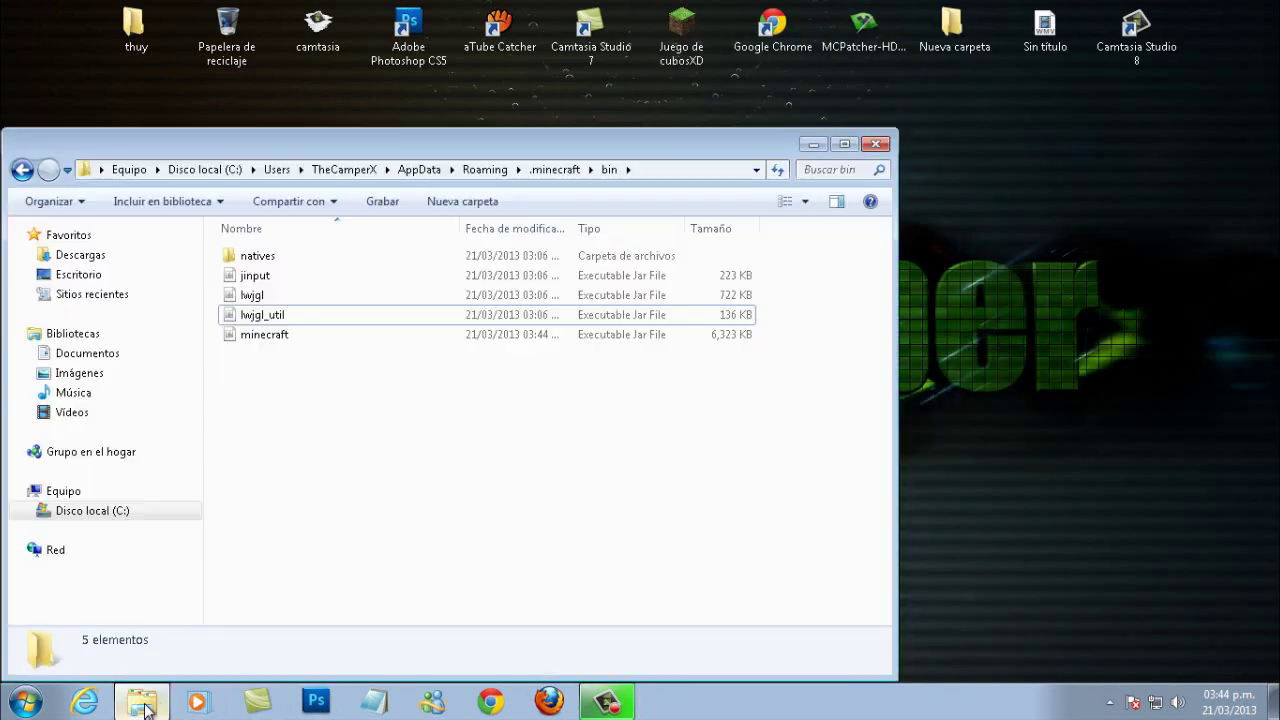
{"action": "left_click", "coordinate": [21, 170]}
{"action": "left_click", "coordinate": [295, 342]}
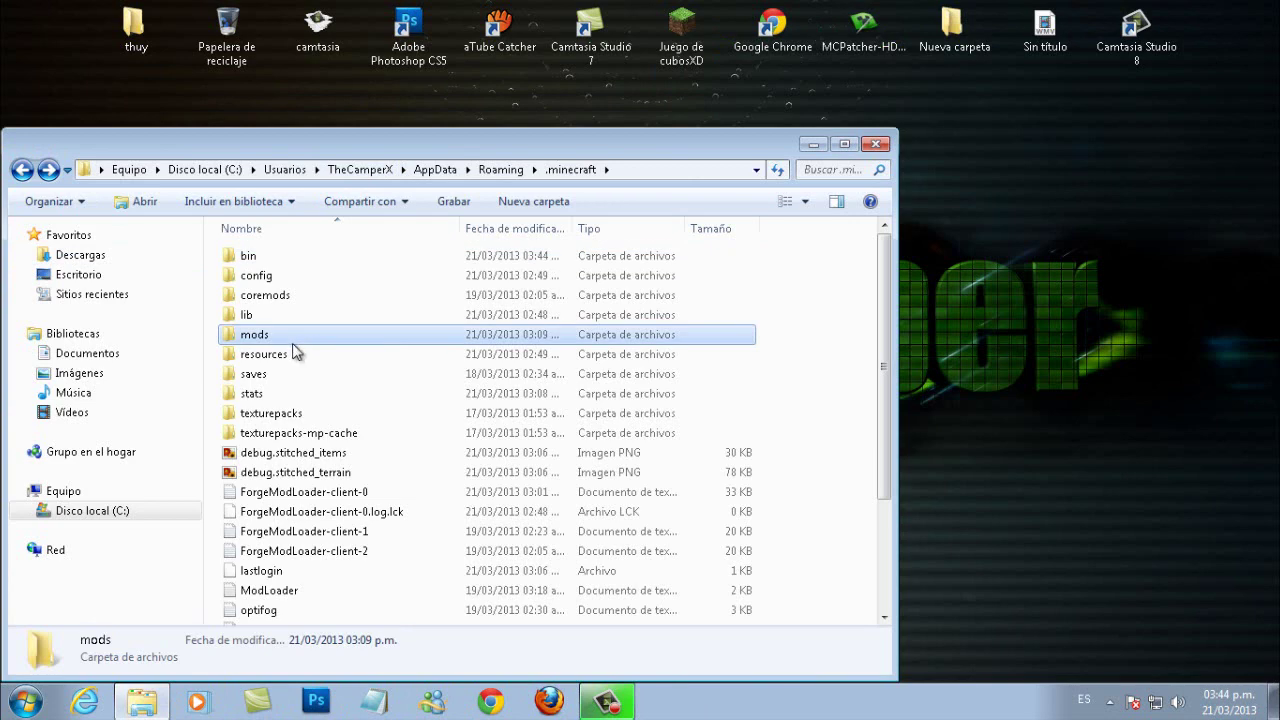
{"action": "left_click_drag", "start_coordinate": [337, 150], "coordinate": [597, 198]}
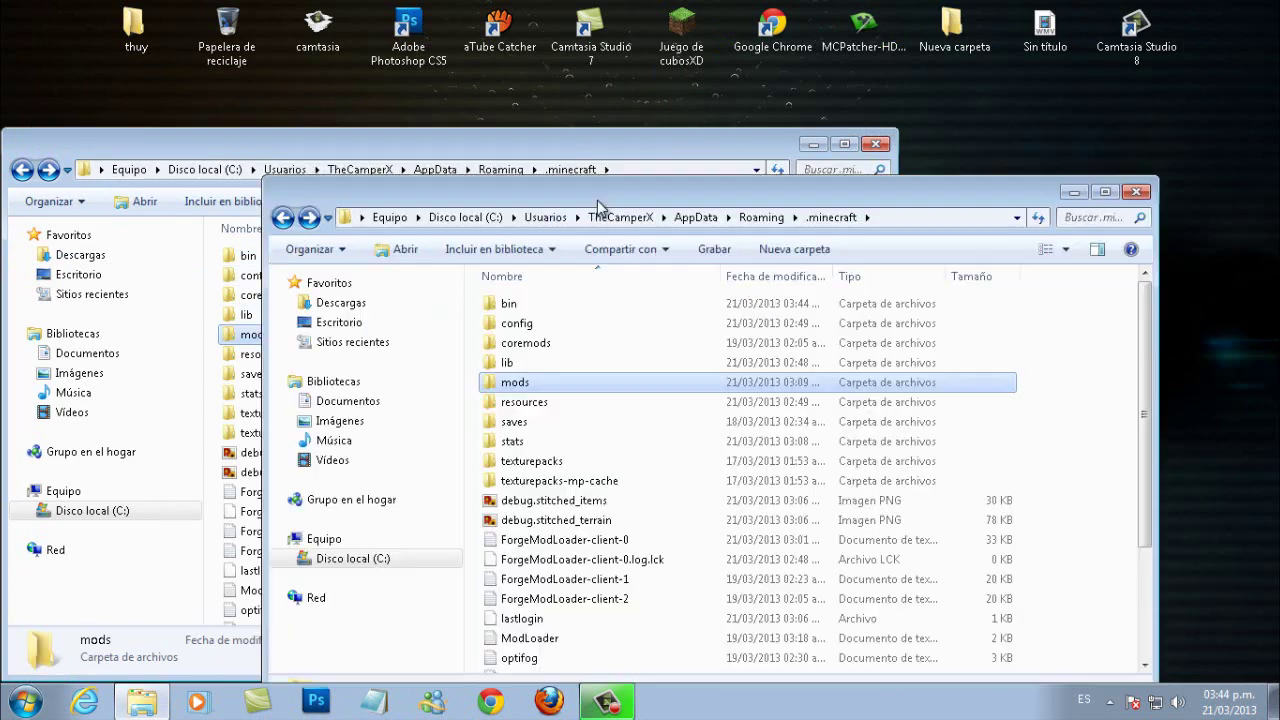
{"action": "right_click", "coordinate": [529, 386]}
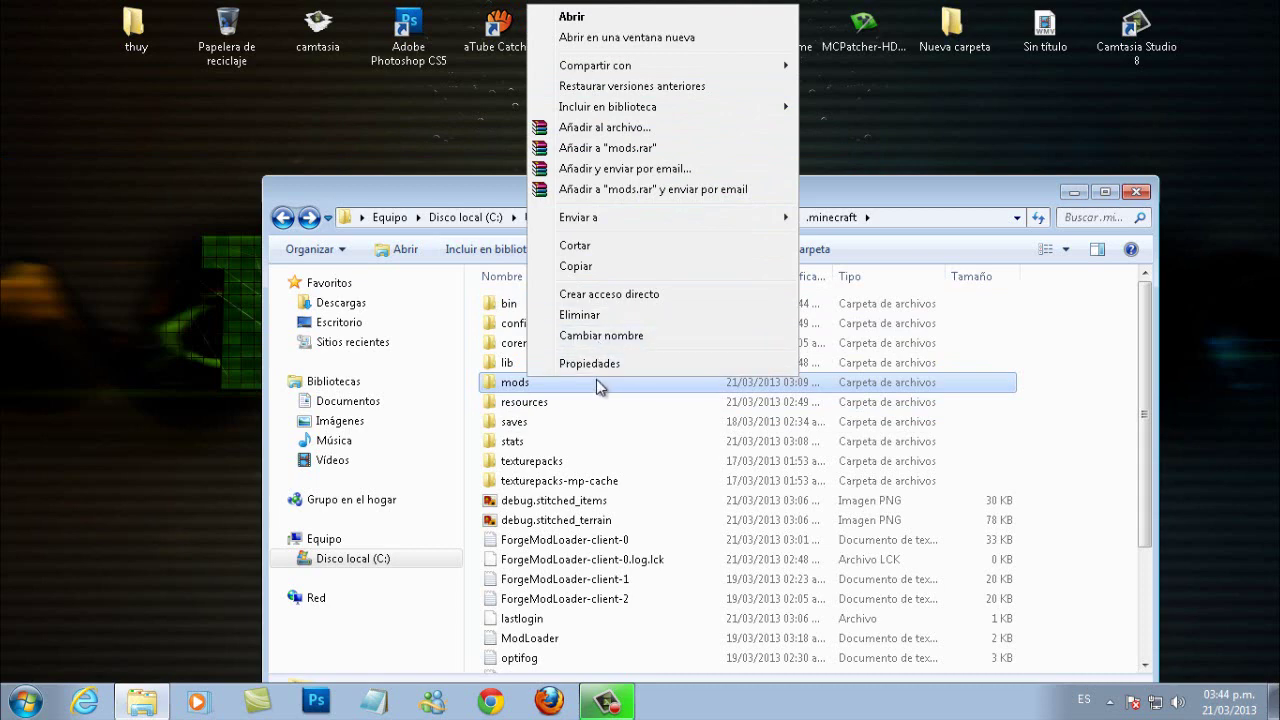
{"action": "left_click", "coordinate": [412, 190]}
{"action": "left_click_drag", "start_coordinate": [618, 180], "coordinate": [591, 225]}
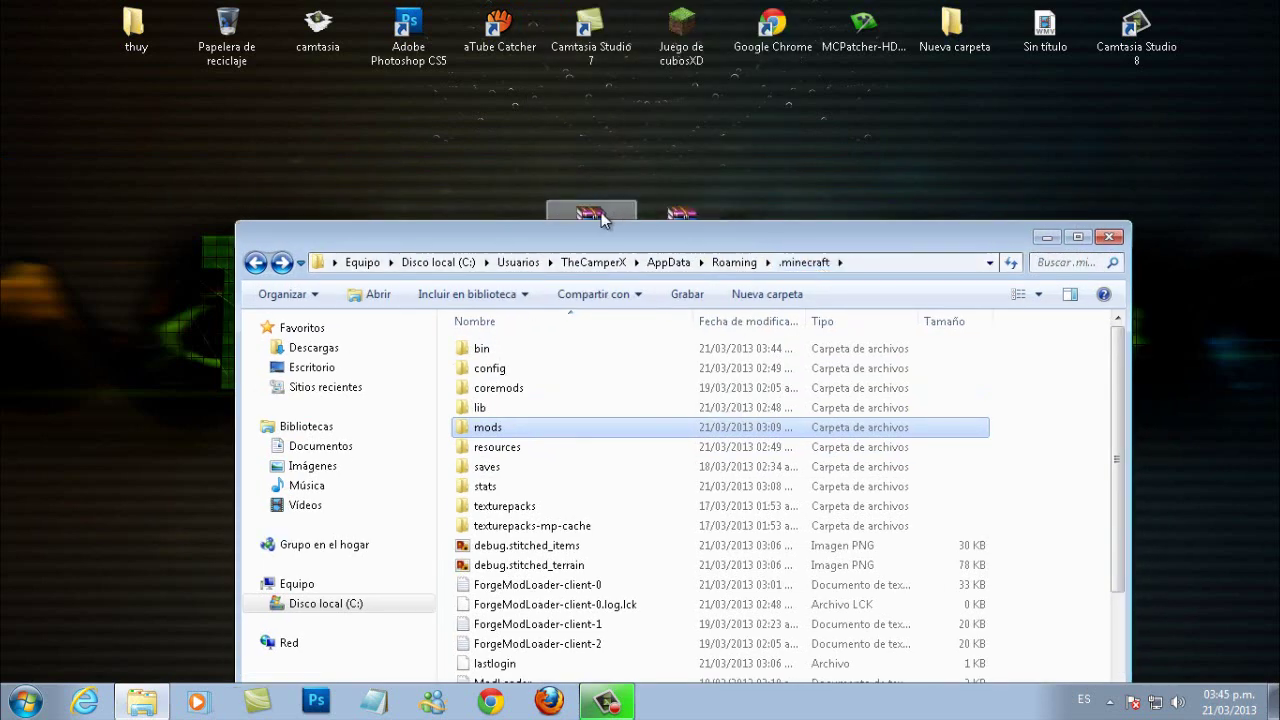
Move the [1.5.1] Damage Indicators archive from the desktop into the mods folder, then close the folder window
{"action": "left_click", "coordinate": [534, 429]}
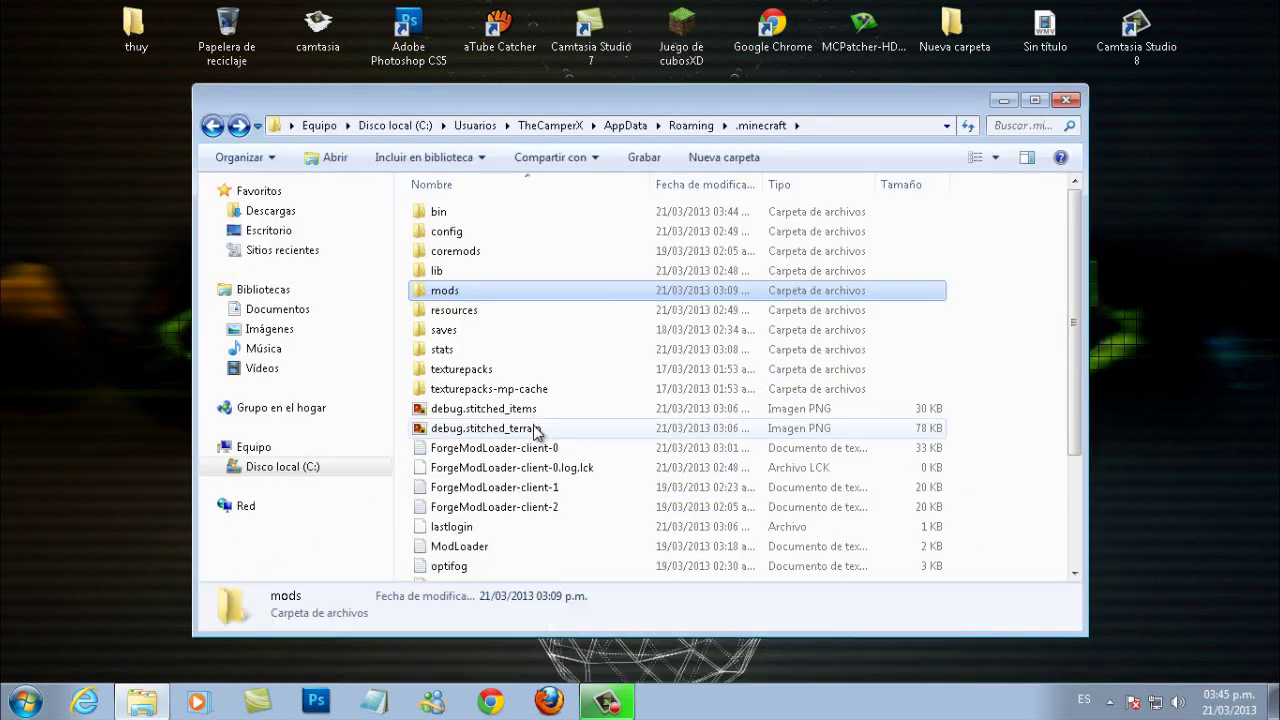
{"action": "double_click", "coordinate": [487, 293]}
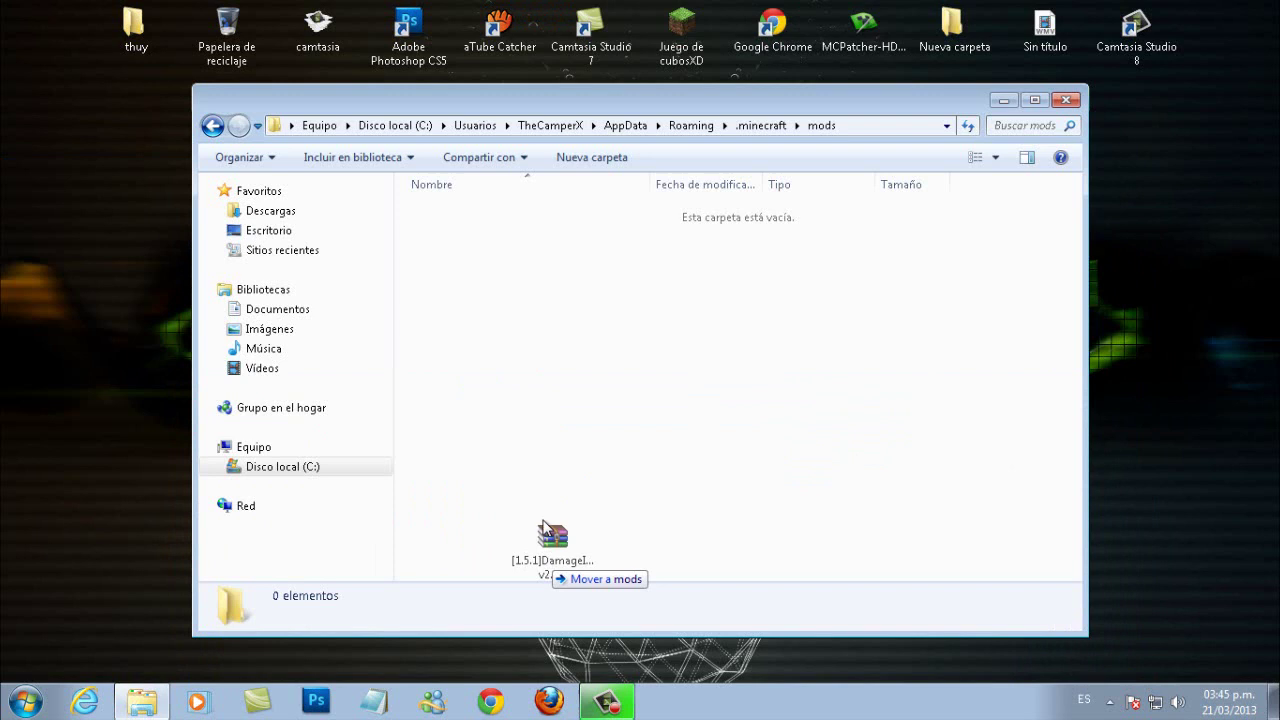
{"action": "left_click_drag", "start_coordinate": [551, 540], "coordinate": [554, 434]}
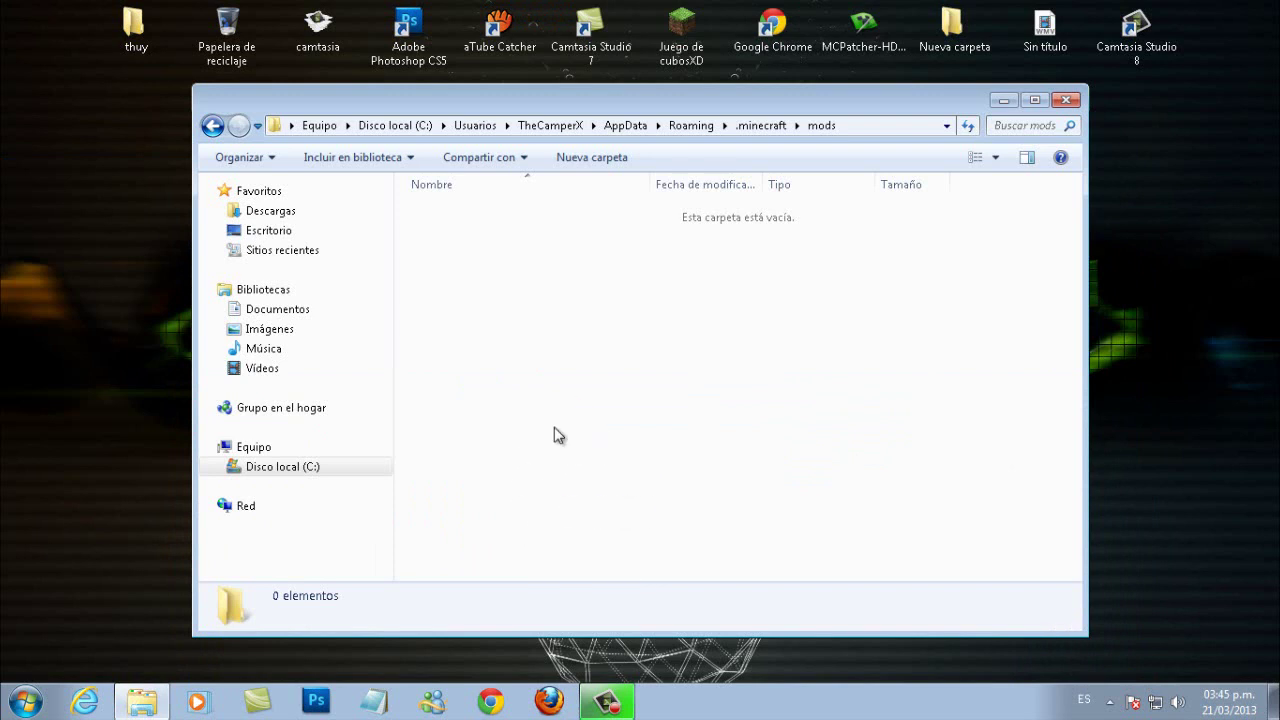
{"action": "left_click", "coordinate": [1067, 100]}
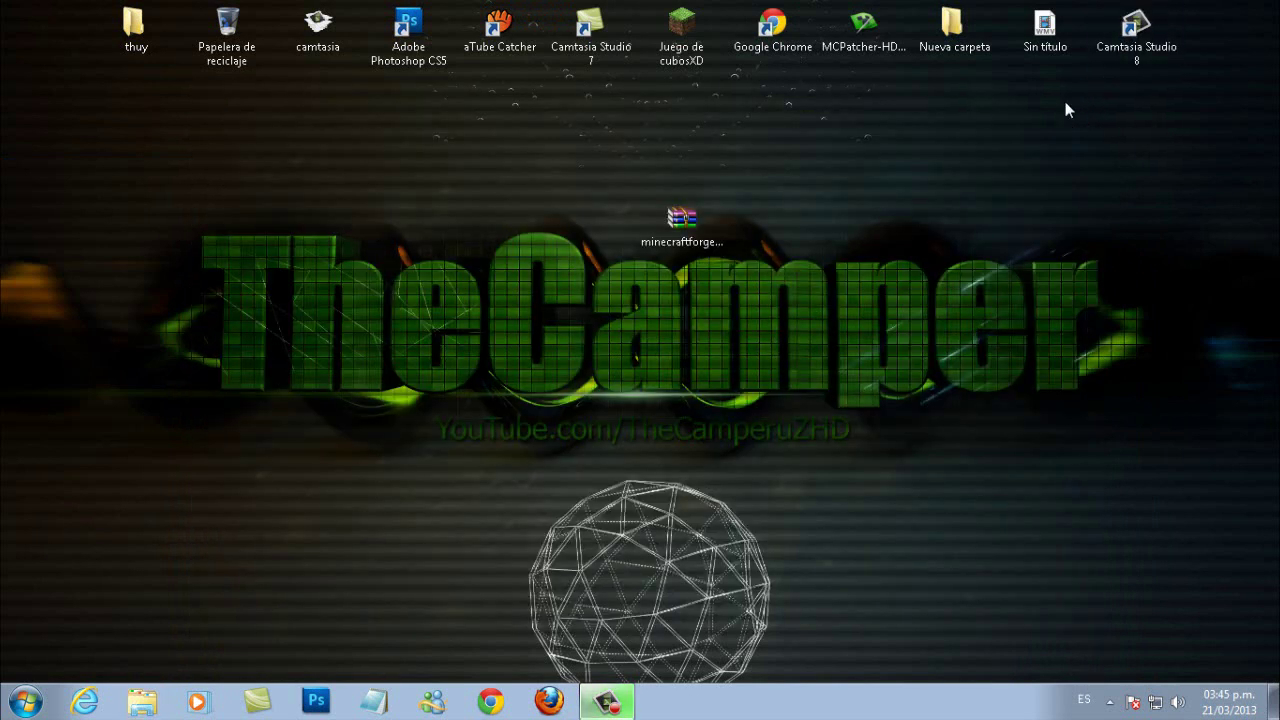
Launch Minecraft from the Juego de cubosXD desktop shortcut and enter the game with the prefilled username
{"action": "left_click", "coordinate": [684, 34]}
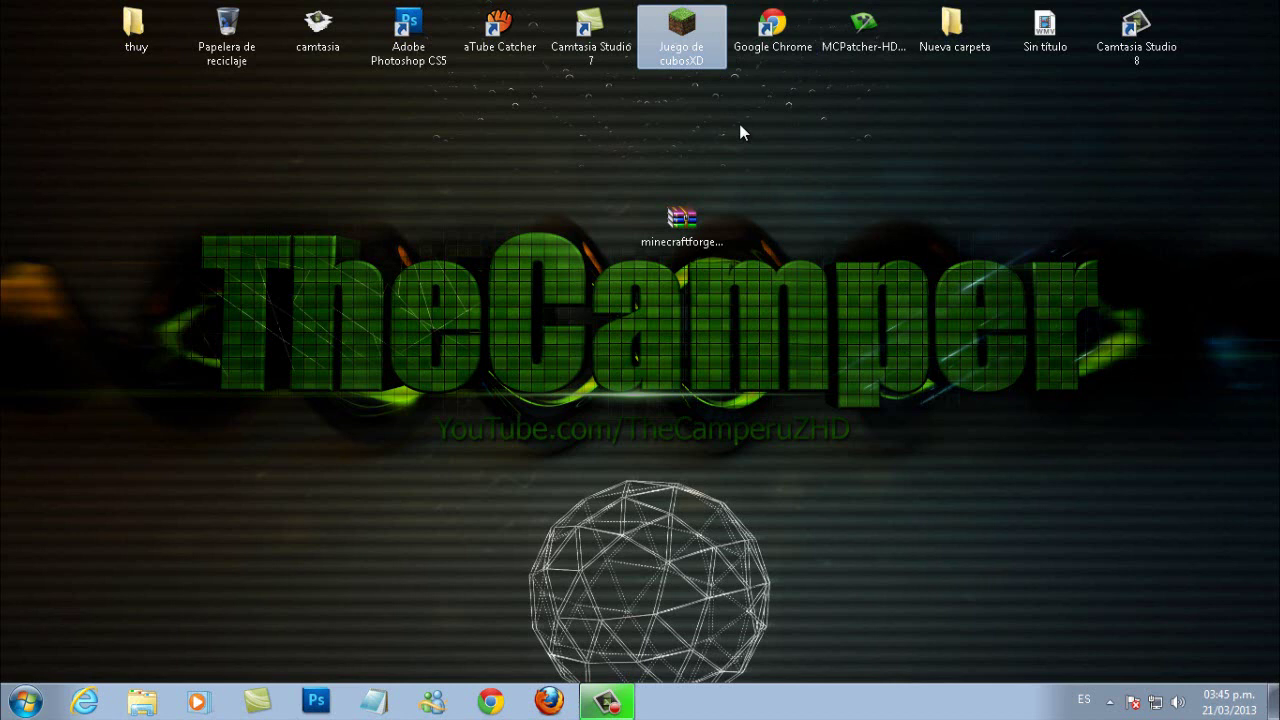
{"action": "double_click", "coordinate": [676, 58]}
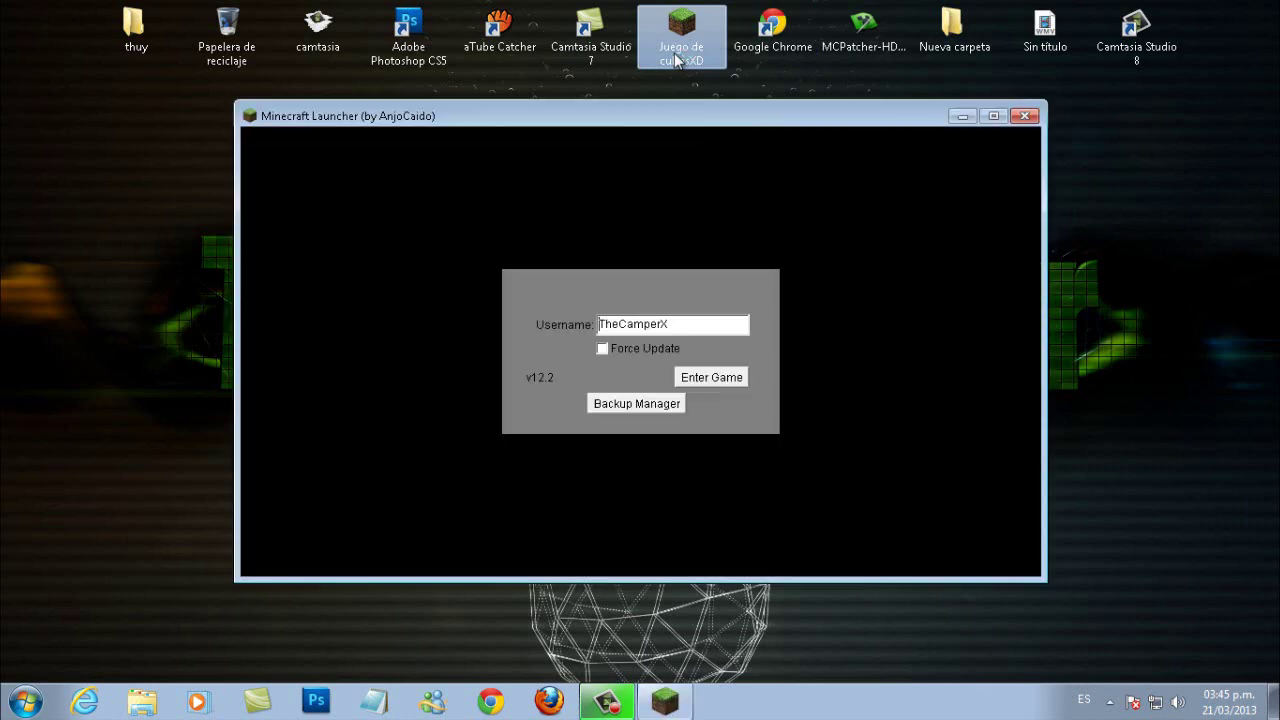
{"action": "left_click", "coordinate": [710, 381]}
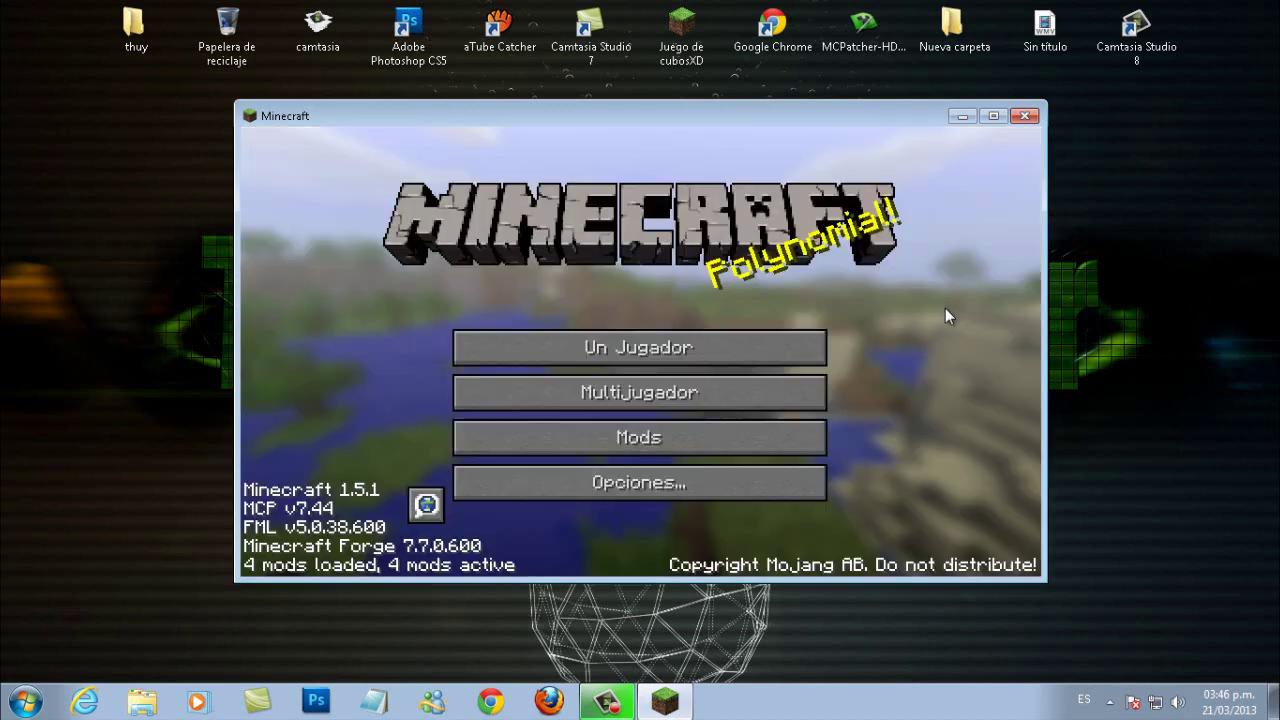
Open the single-player Creative mode world named New World
{"action": "left_click", "coordinate": [688, 354]}
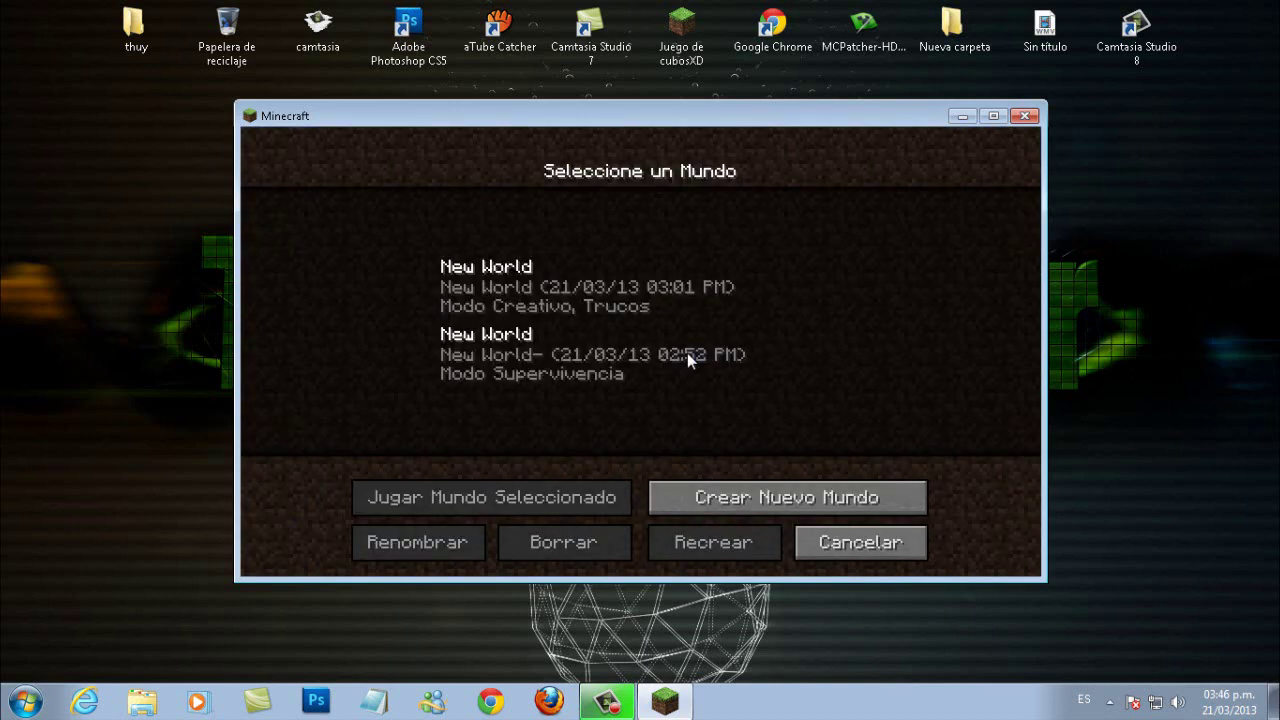
{"action": "left_click", "coordinate": [558, 314]}
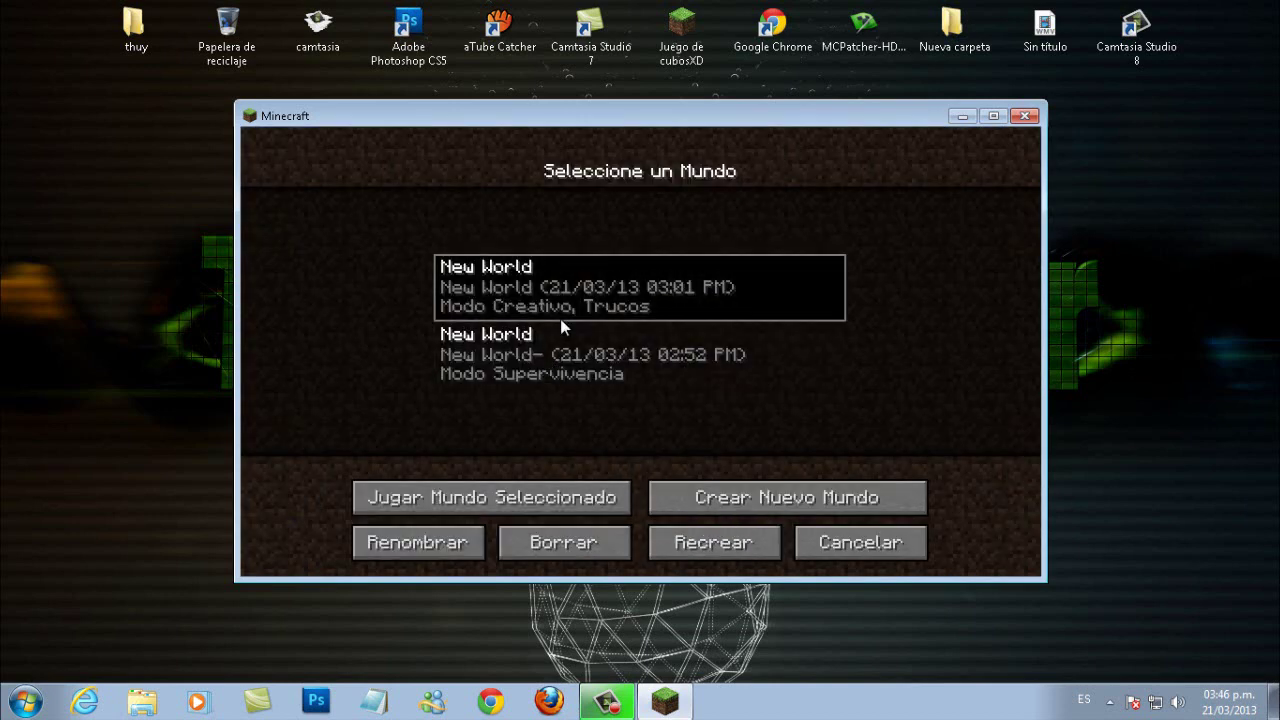
{"action": "left_click", "coordinate": [556, 505]}
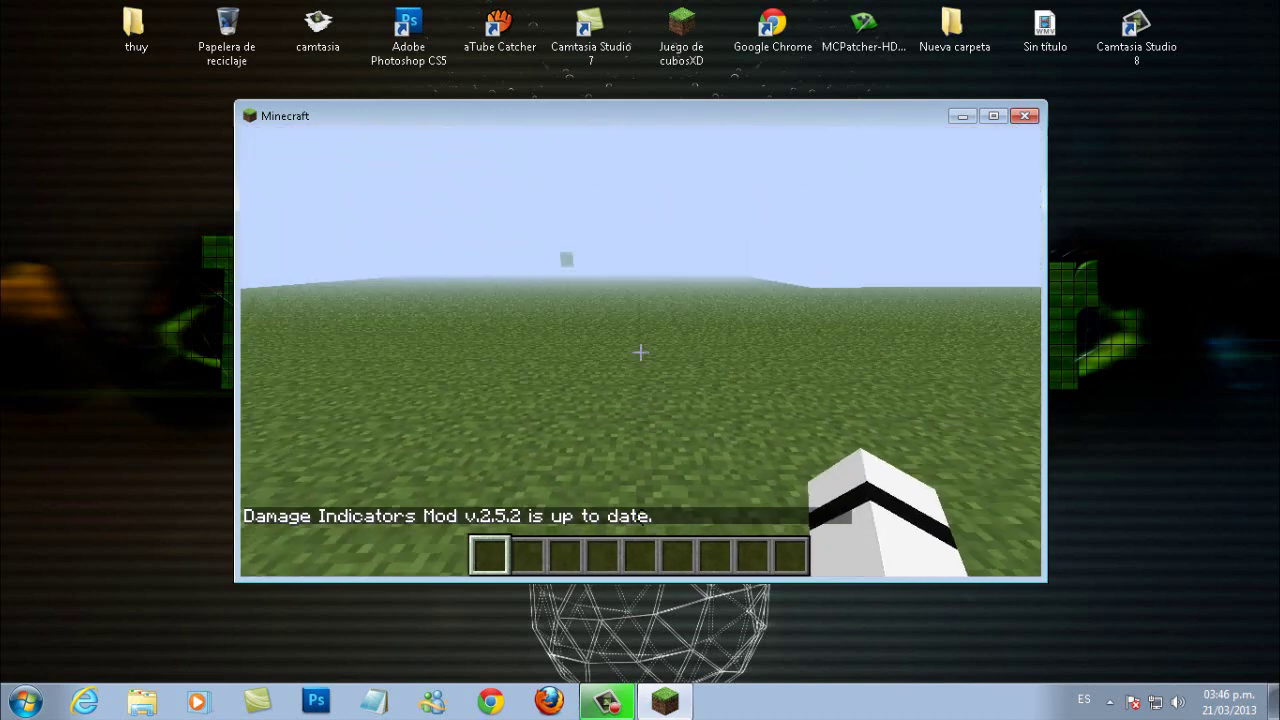
Take a diamond sword from the Armeria category of the creative inventory and place it in the first hotbar slot
{"action": "key", "text": "e"}
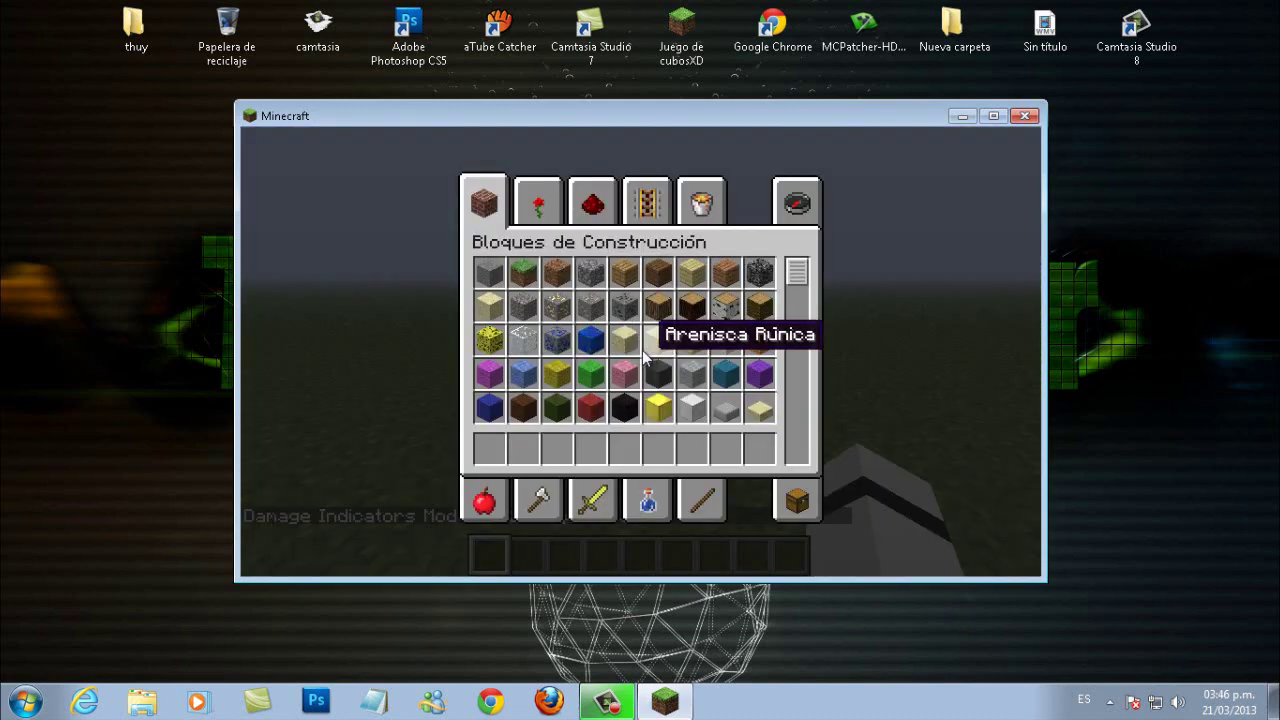
{"action": "left_click", "coordinate": [594, 502]}
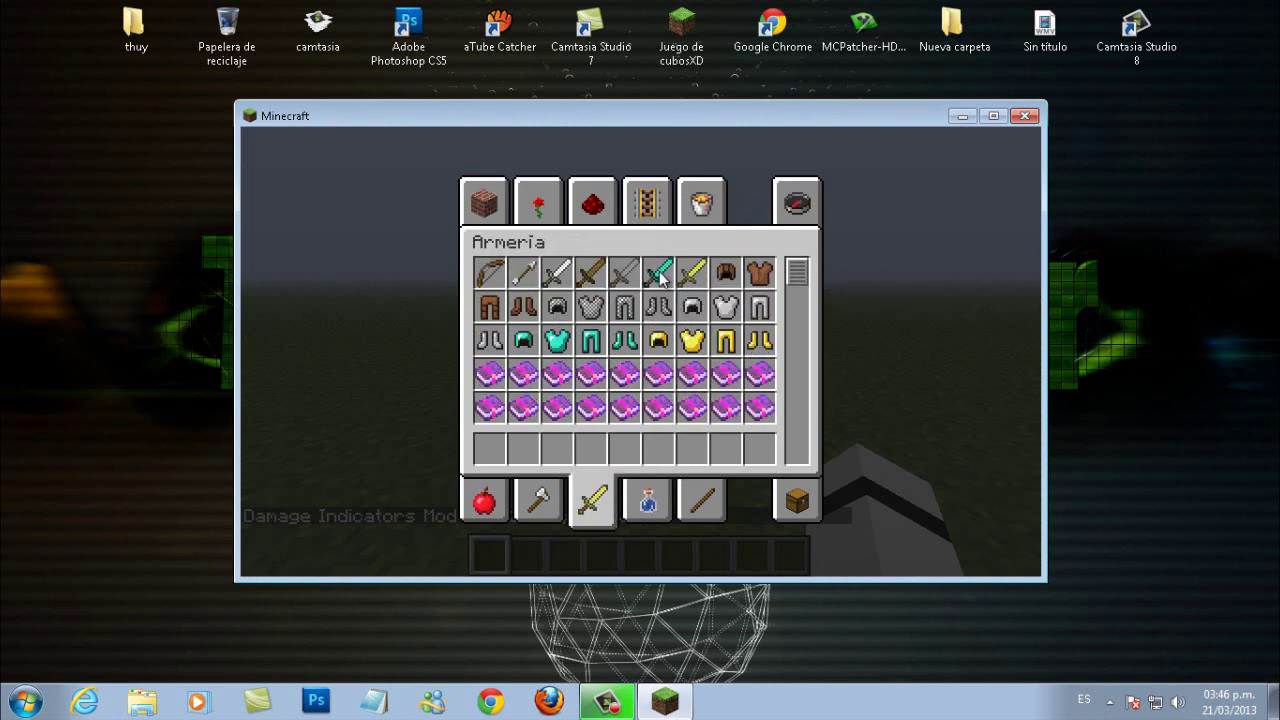
{"action": "left_click", "coordinate": [658, 272]}
{"action": "left_click", "coordinate": [490, 450]}
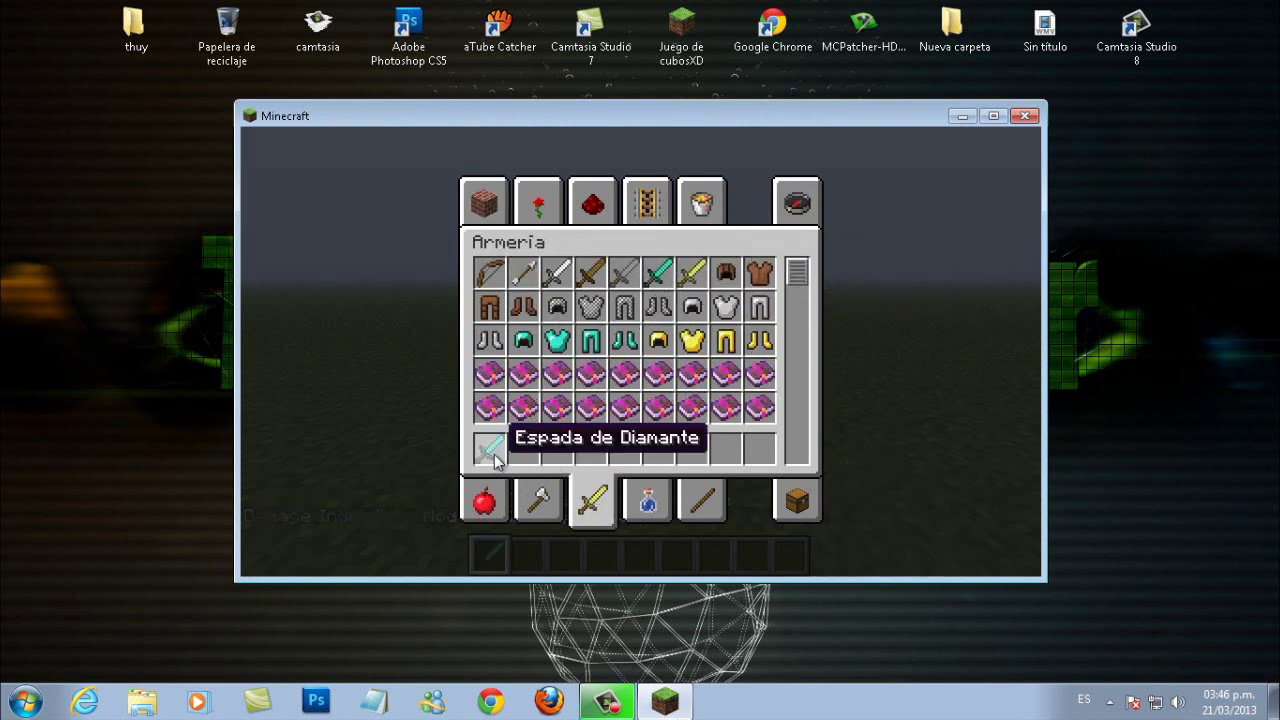
Add creeper, cow and chicken spawn eggs from the Misceláneo category to hotbar slots 2, 3 and 4, and leave the inventory
{"action": "left_click", "coordinate": [703, 204]}
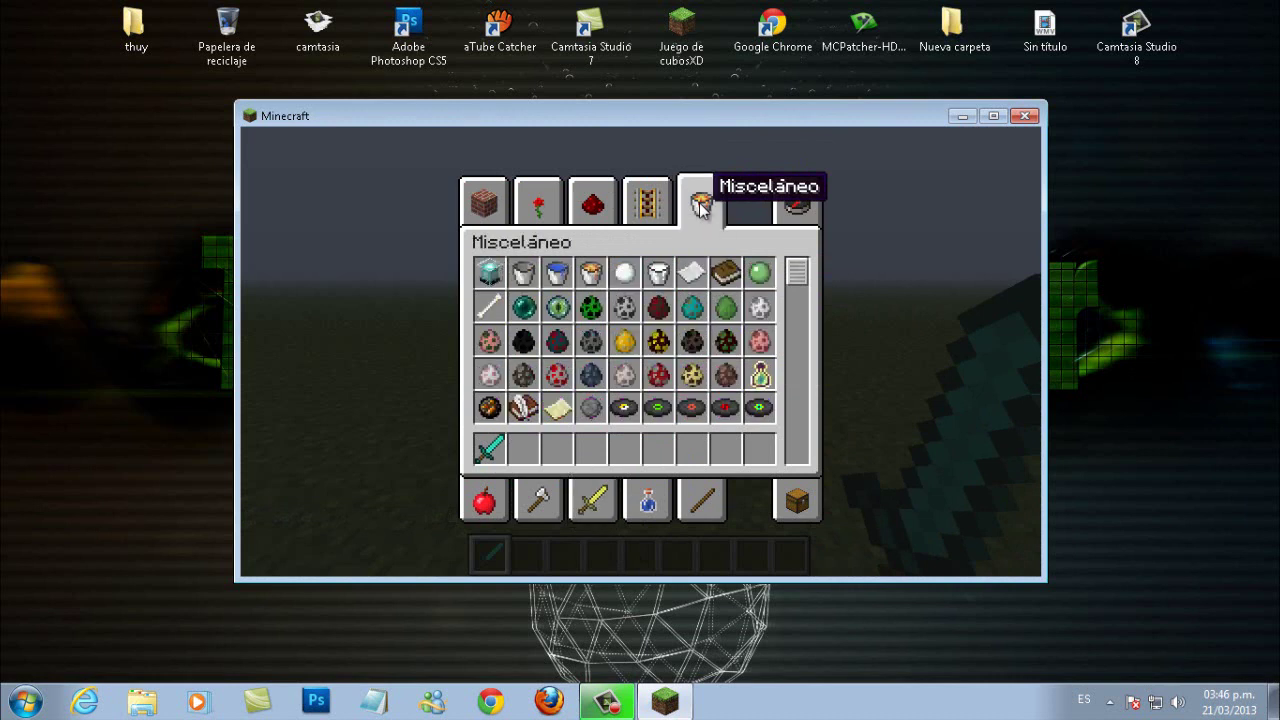
{"action": "left_click", "coordinate": [591, 306]}
{"action": "left_click", "coordinate": [527, 457]}
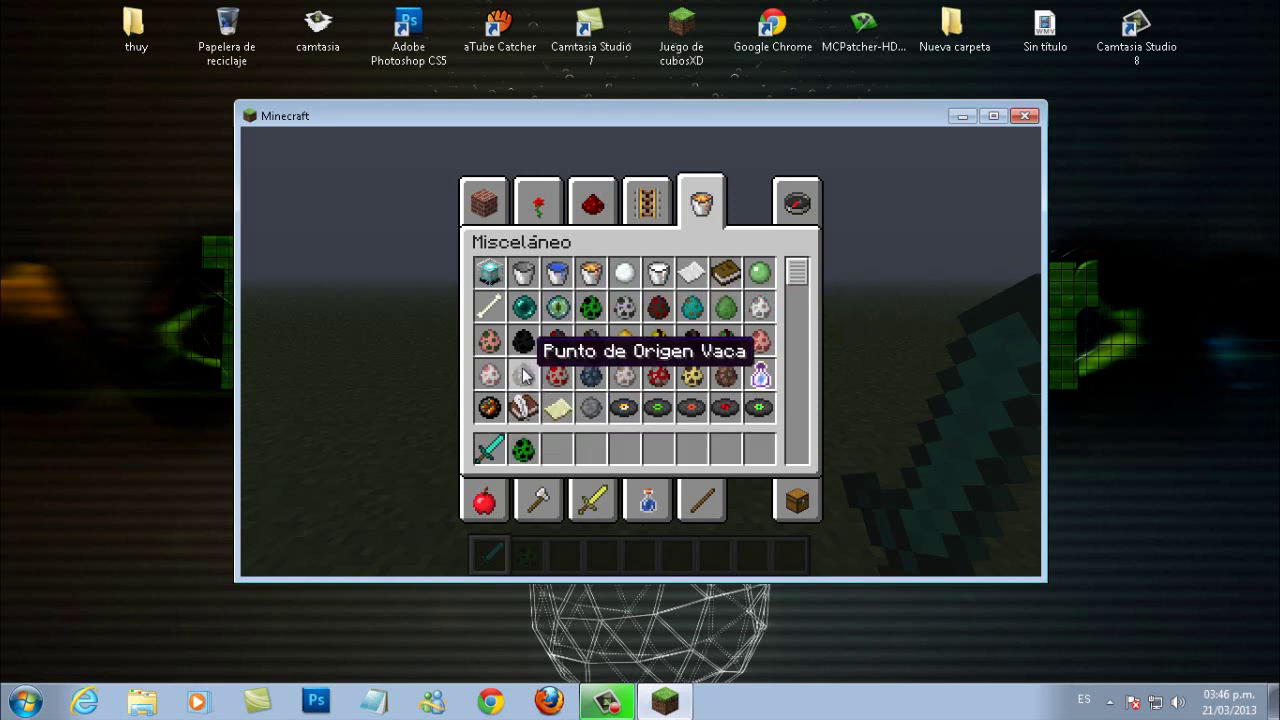
{"action": "left_click", "coordinate": [523, 375]}
{"action": "left_click", "coordinate": [557, 452]}
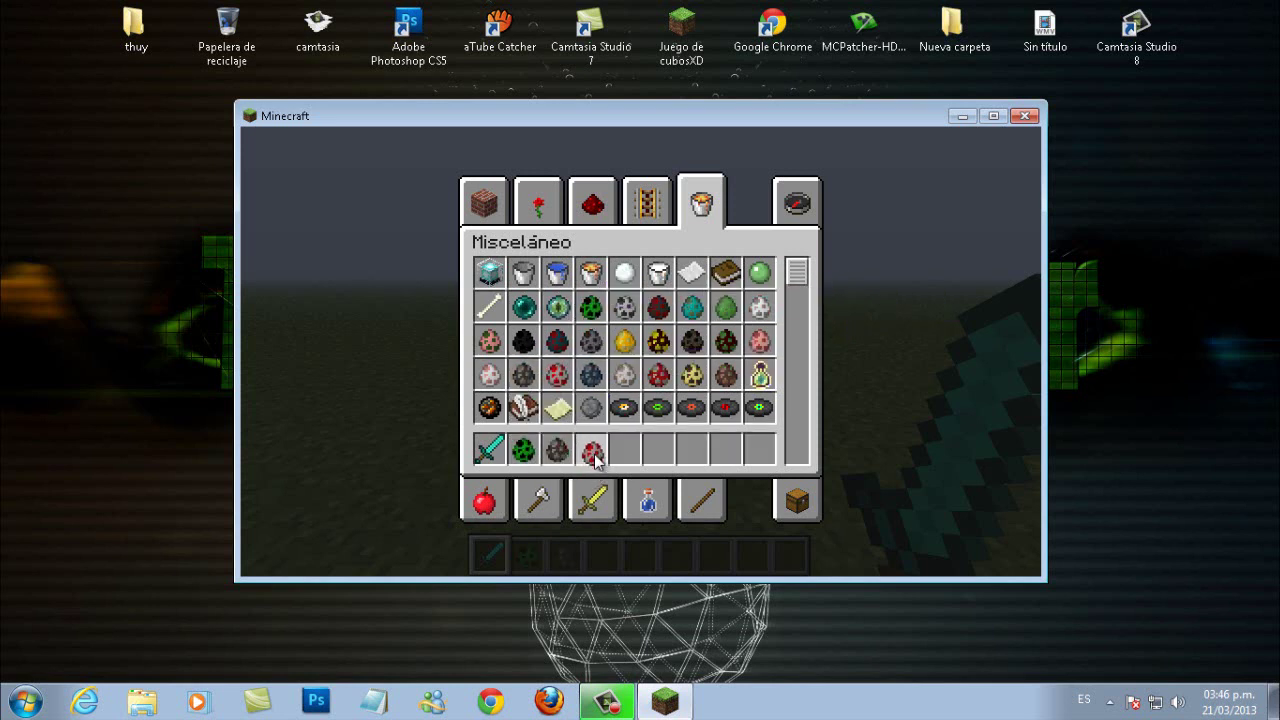
{"action": "left_click", "coordinate": [596, 451]}
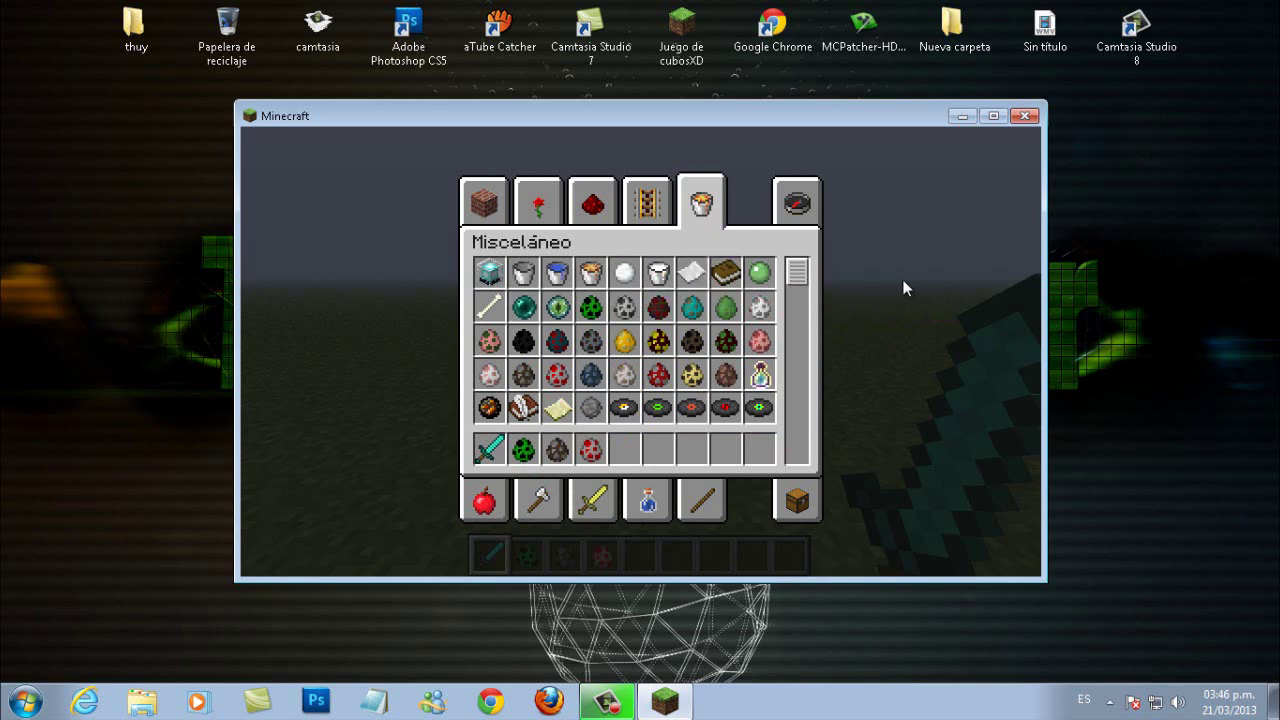
{"action": "key", "text": "e"}
Spawn a creeper, a cow and a chicken on the grass with the three spawn eggs
{"action": "key", "text": "2"}
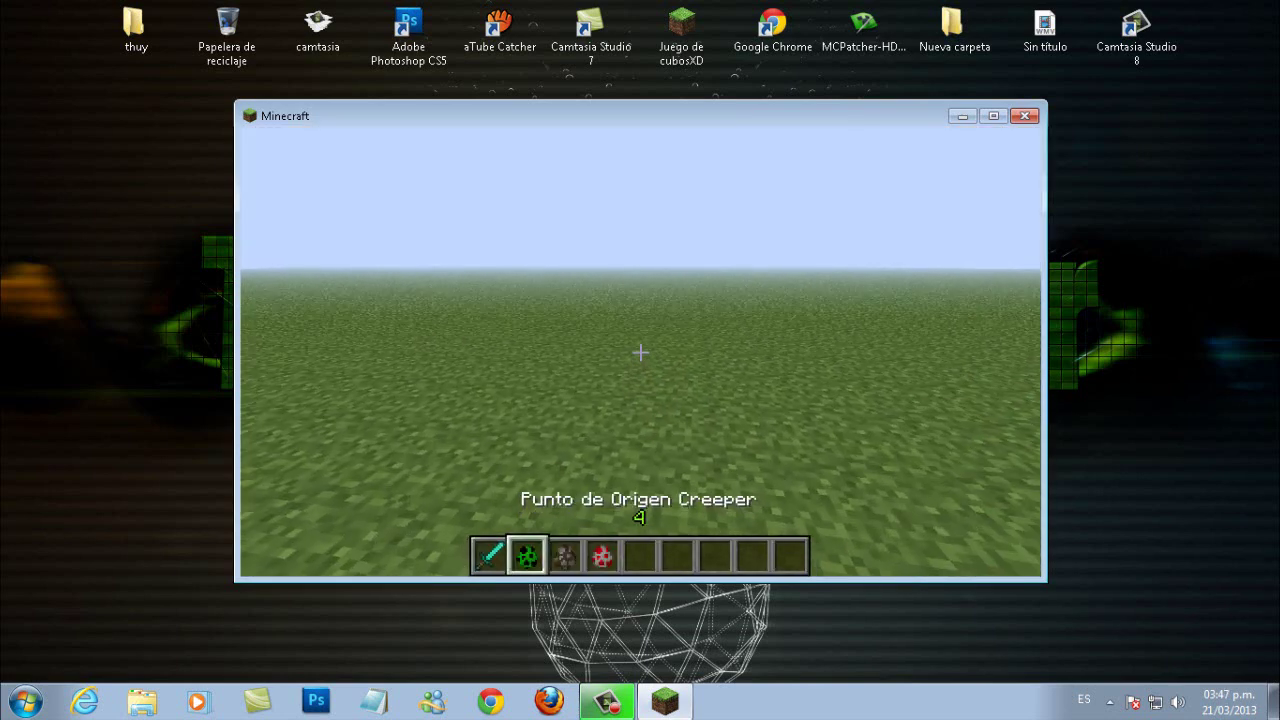
{"action": "right_click", "coordinate": [640, 352]}
{"action": "key", "text": "3"}
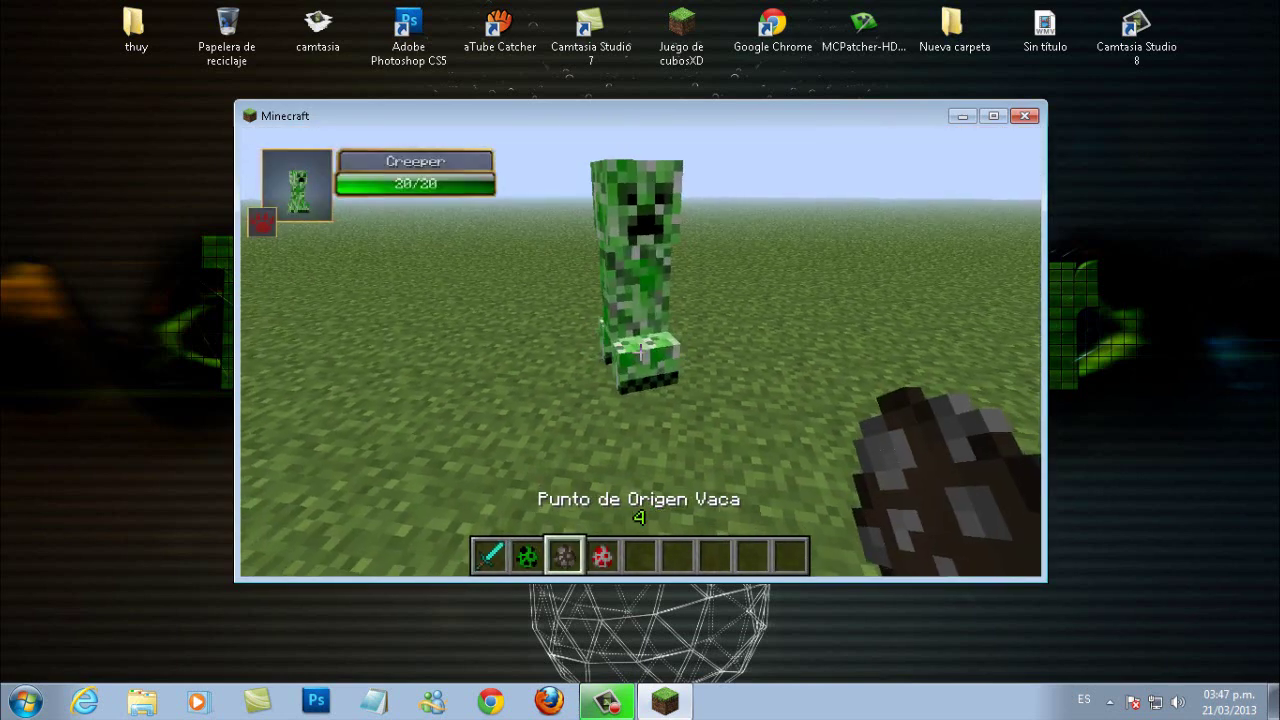
{"action": "right_click", "coordinate": [640, 352]}
{"action": "key", "text": "4"}
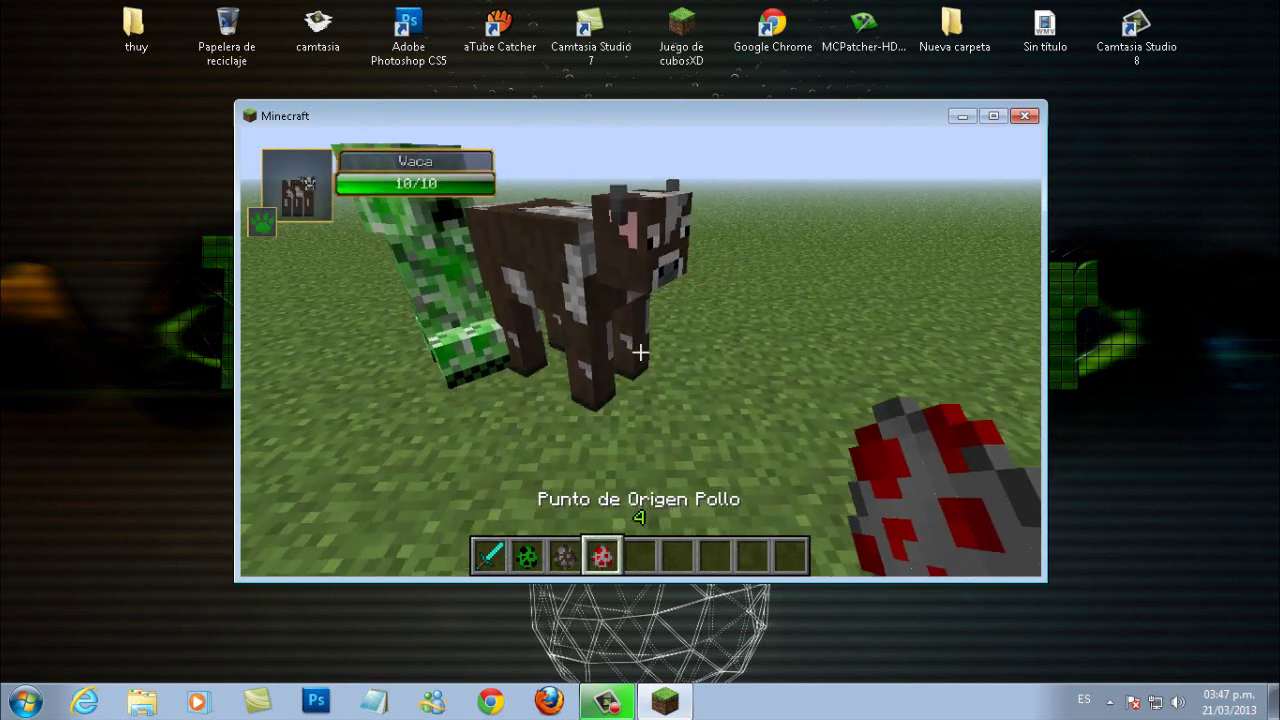
{"action": "right_click", "coordinate": [640, 352]}
Equip the diamond sword and attack the creeper to test the damage indicator
{"action": "key", "text": "3"}
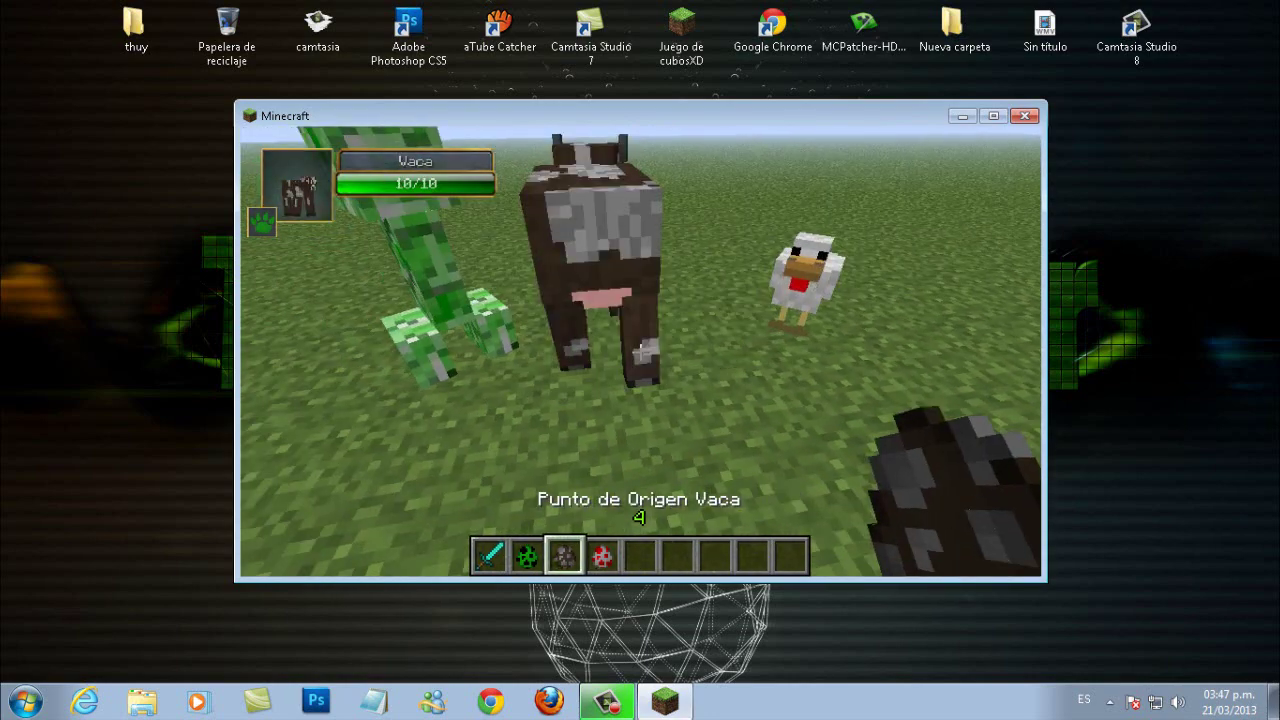
{"action": "key", "text": "2"}
{"action": "key", "text": "1"}
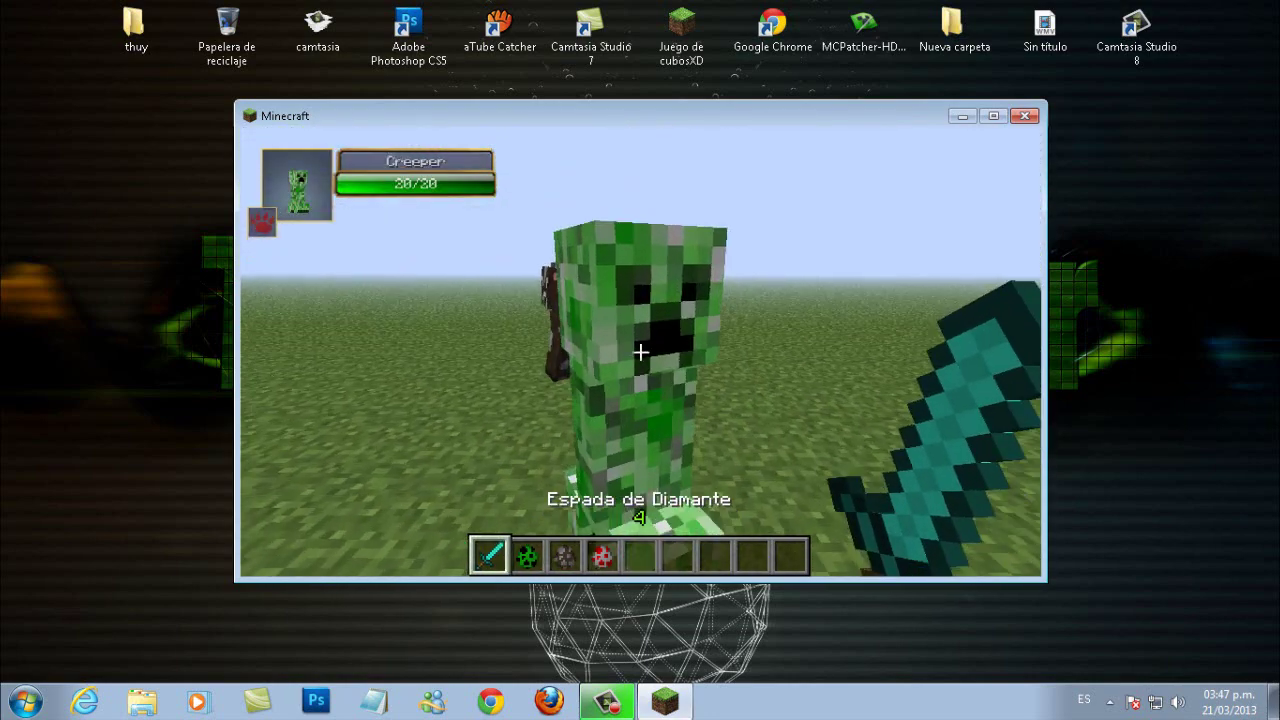
{"action": "left_click", "coordinate": [640, 352]}
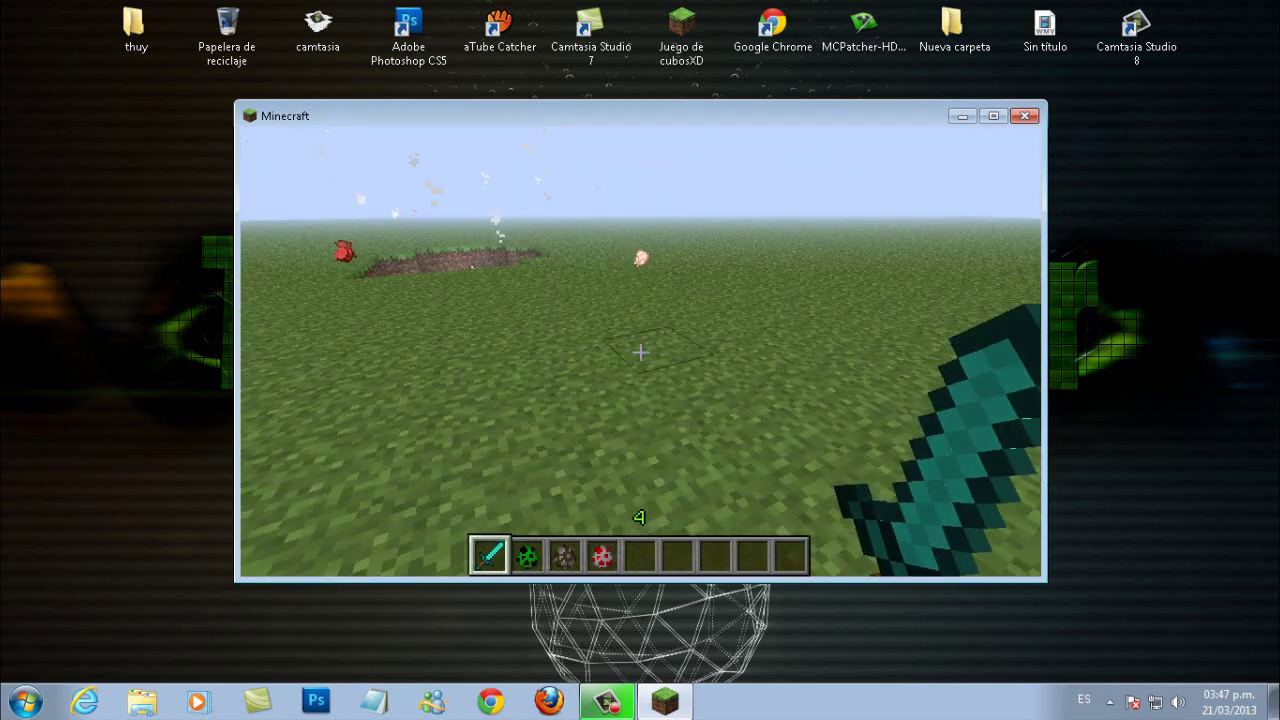
Spawn another cow near the crater and attack it with the diamond sword
{"action": "key", "text": "2"}
{"action": "key", "text": "3"}
{"action": "right_click", "coordinate": [640, 352]}
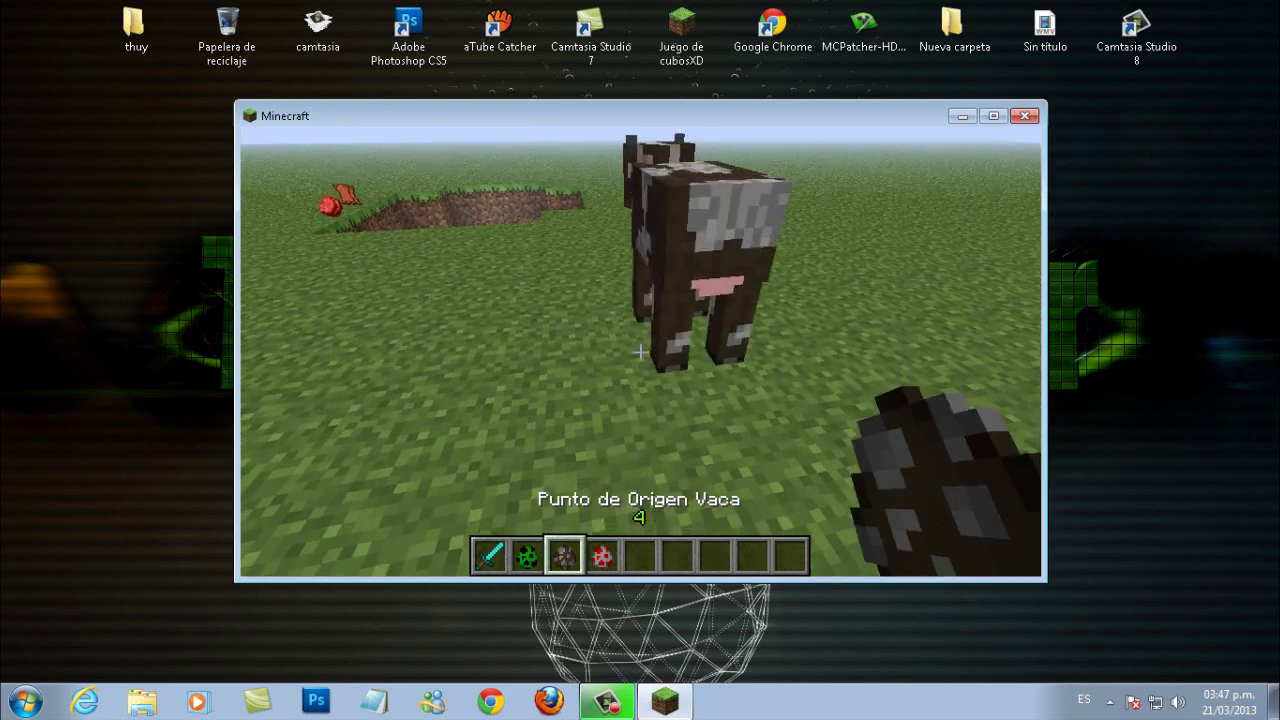
{"action": "key", "text": "2"}
{"action": "key", "text": "1"}
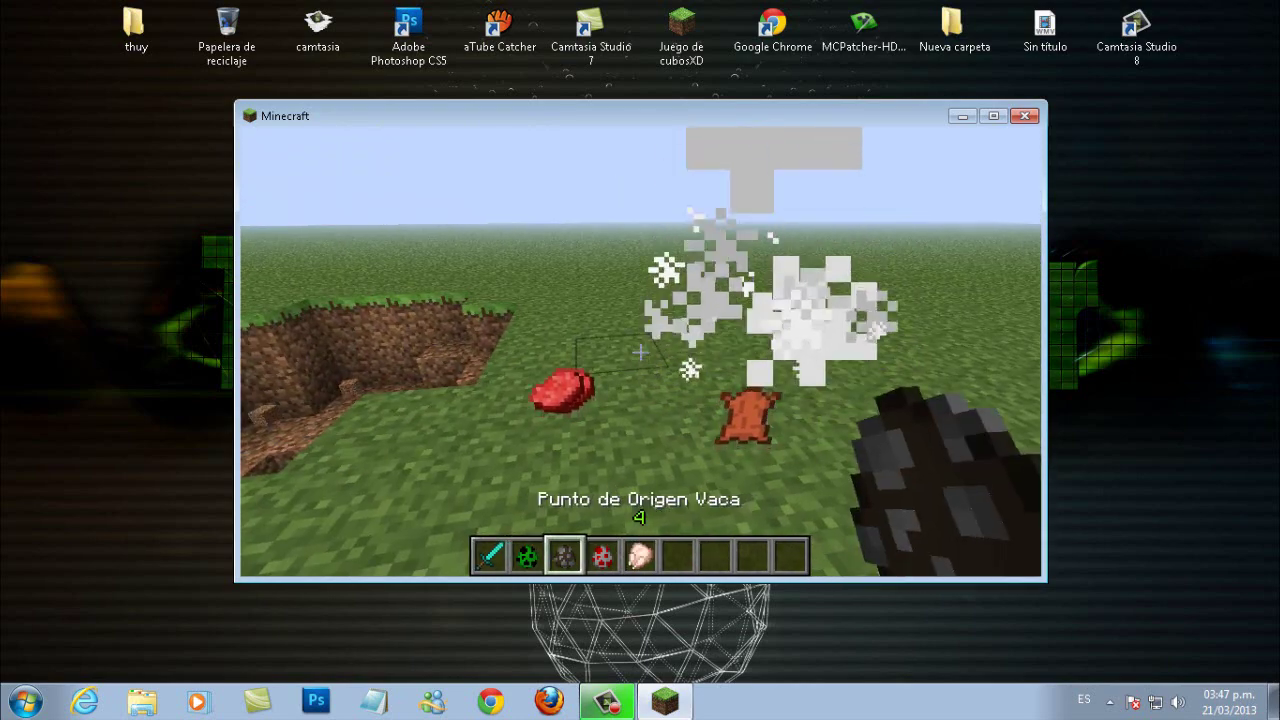
Spawn another chicken, attack it with the diamond sword, and walk toward the crater
{"action": "key", "text": "e"}
{"action": "key", "text": "e"}
{"action": "key", "text": "4"}
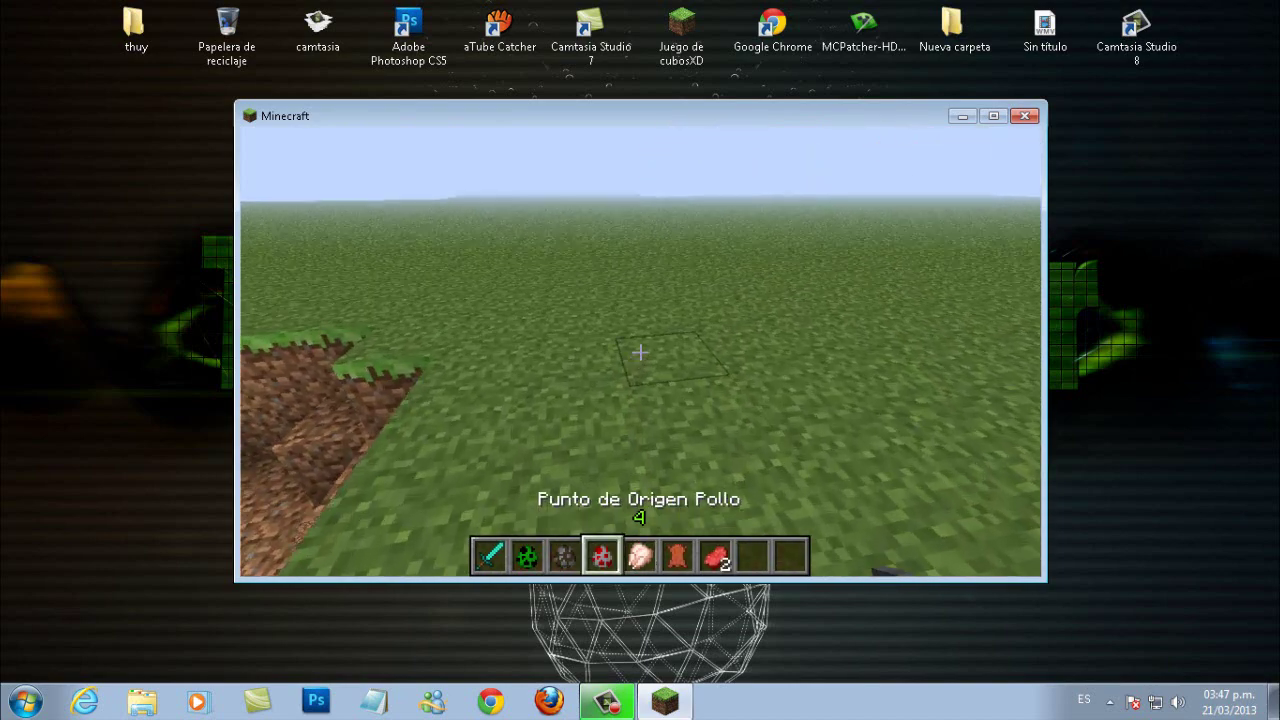
{"action": "right_click", "coordinate": [640, 352]}
{"action": "key", "text": "3"}
{"action": "key", "text": "1"}
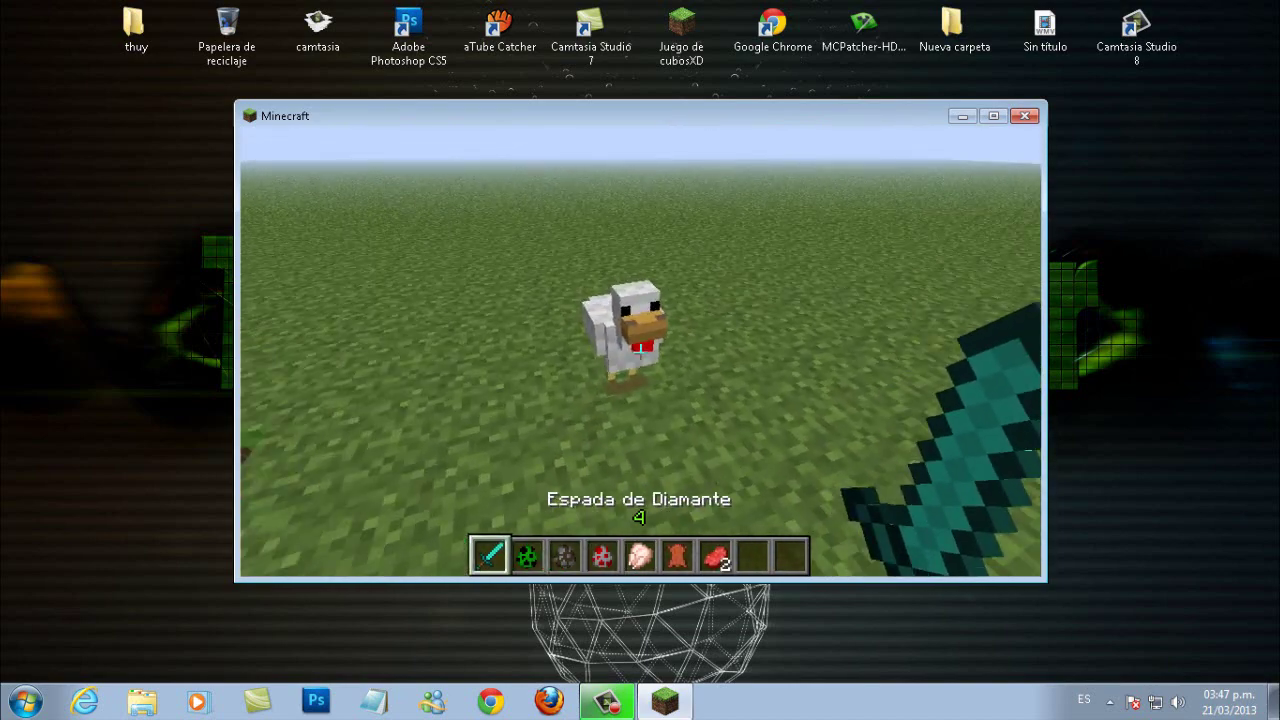
{"action": "left_click", "coordinate": [640, 352]}
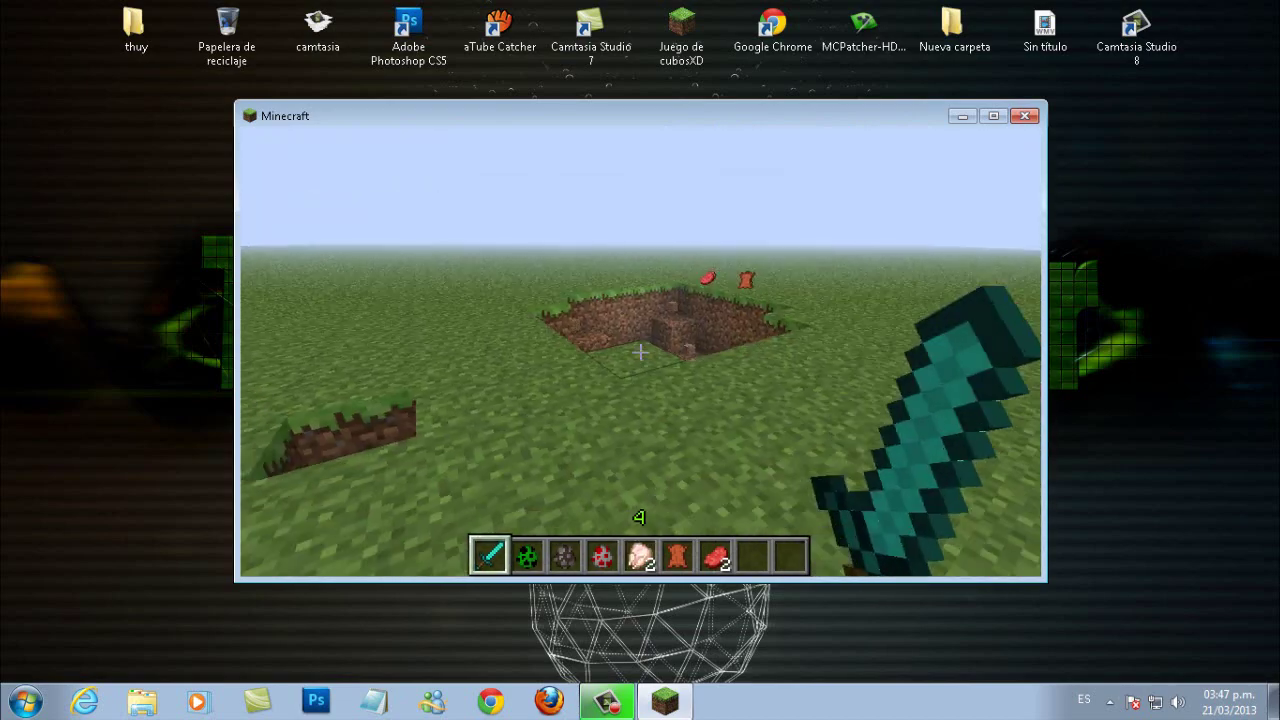
{"action": "key", "text": "w"}
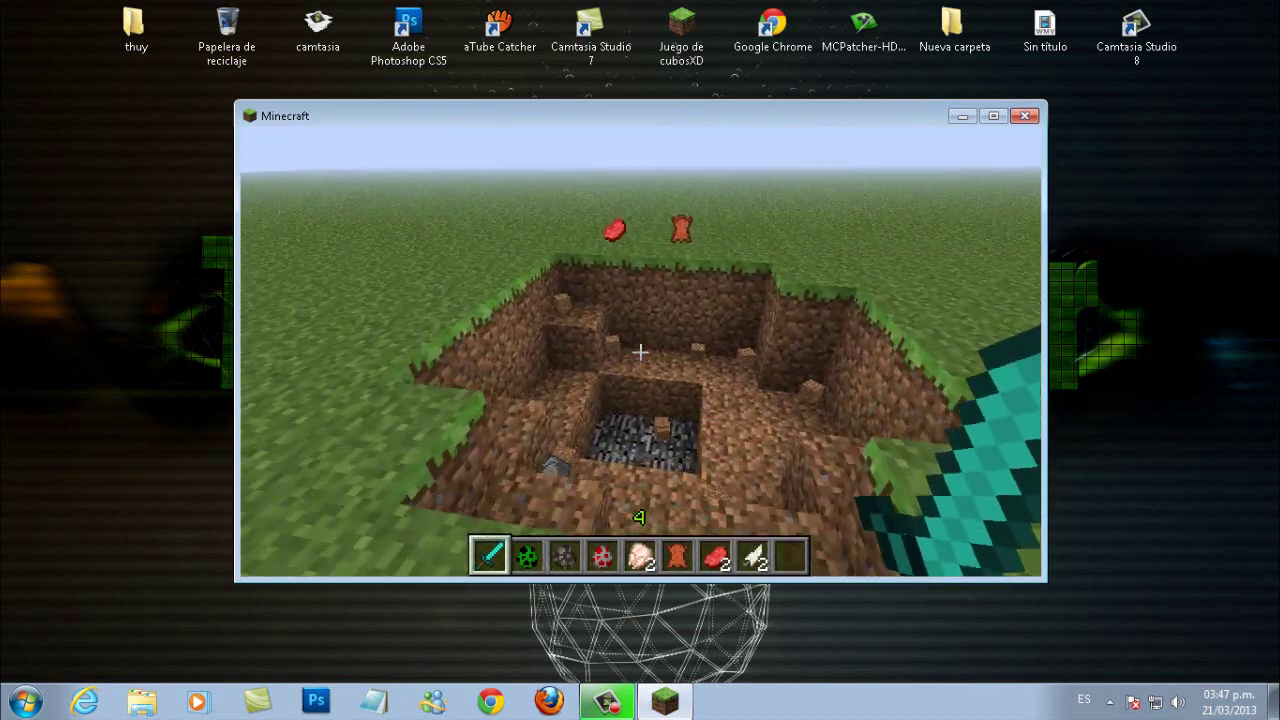